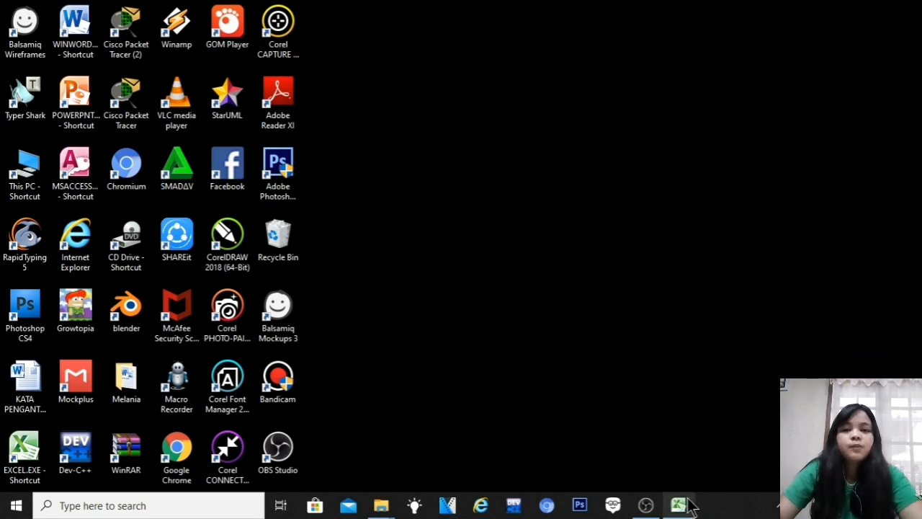
- Switch to the open Book2 workbook in Microsoft Excel
mouse_move(686, 505)
mouse_move(667, 453)
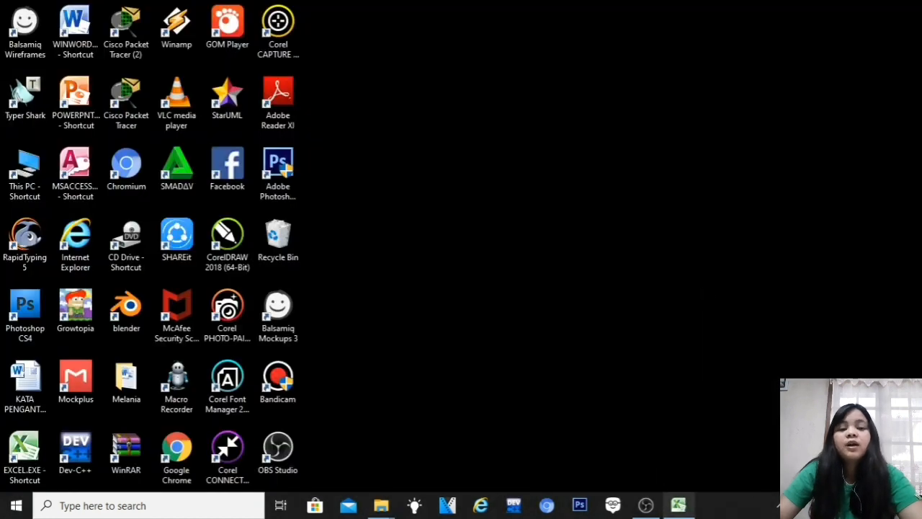
left_click(682, 461)
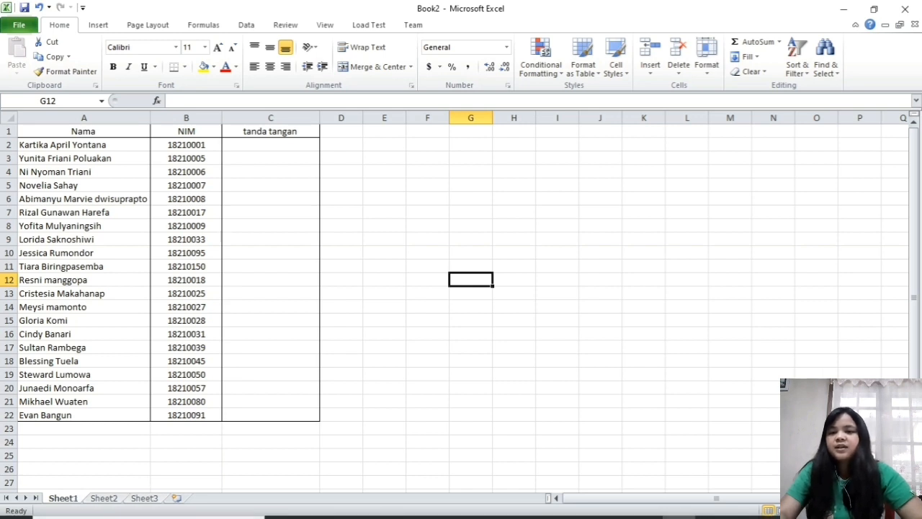
- Insert a new worksheet after Sheet3, delete it again, and return to Sheet1
left_click(177, 499)
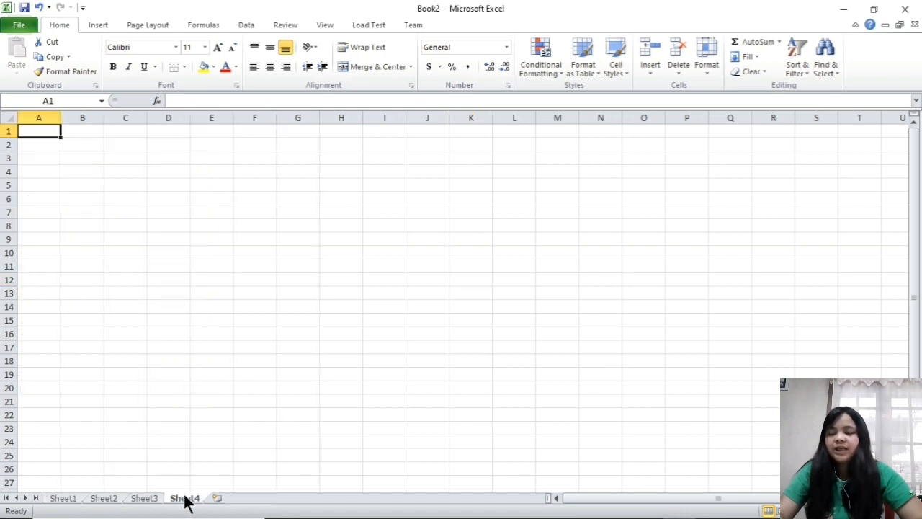
right_click(185, 500)
left_click(217, 359)
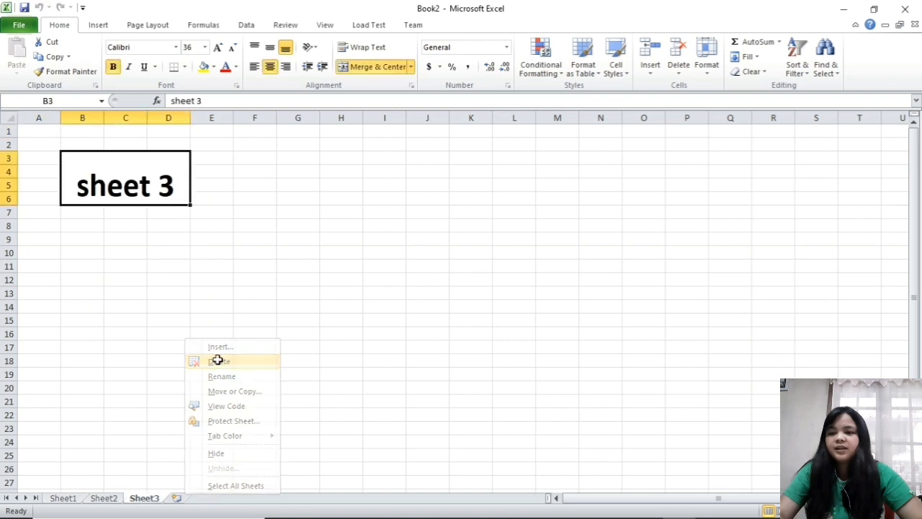
left_click(66, 499)
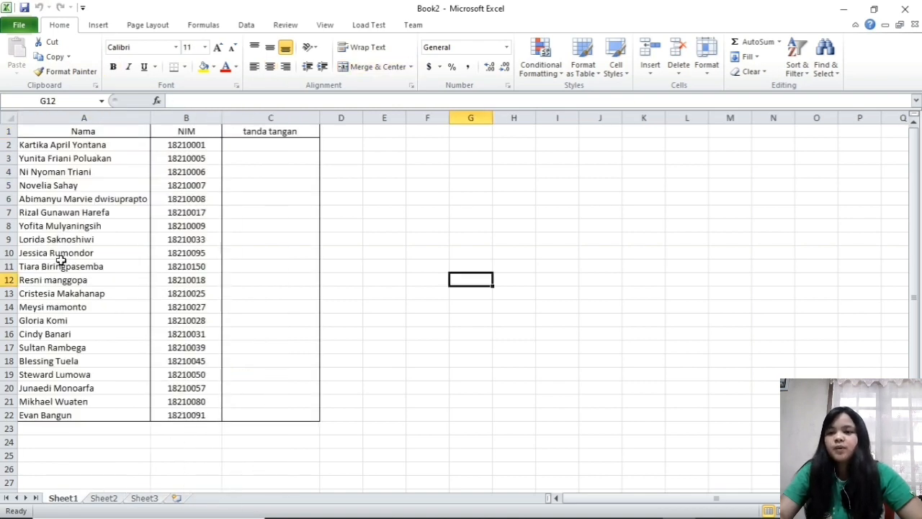
- Select rows 1, 2 and 3 one at a time, followed by columns A and B, and clear the selection
left_click(7, 132)
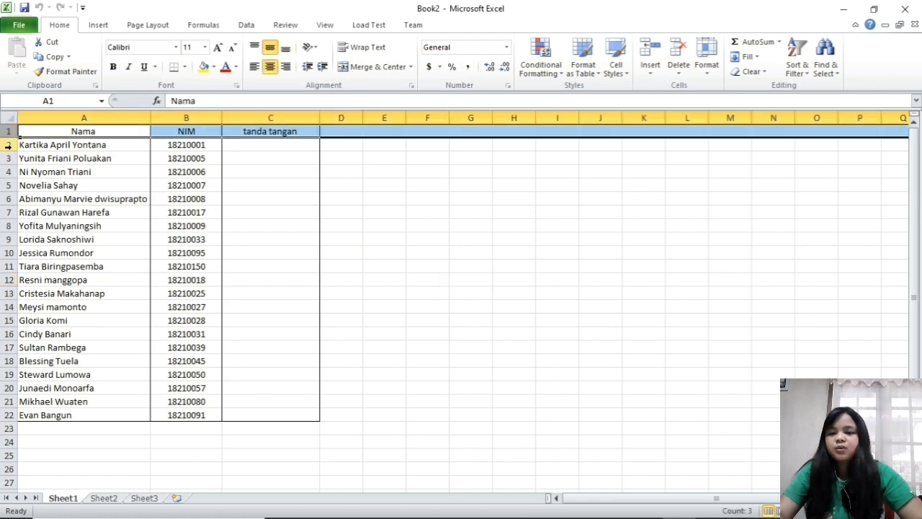
left_click(7, 144)
left_click(7, 157)
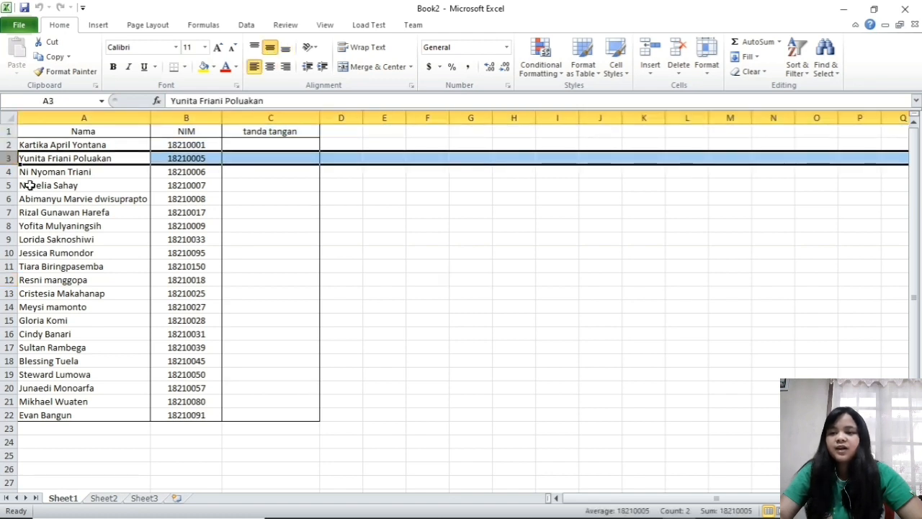
left_click(78, 117)
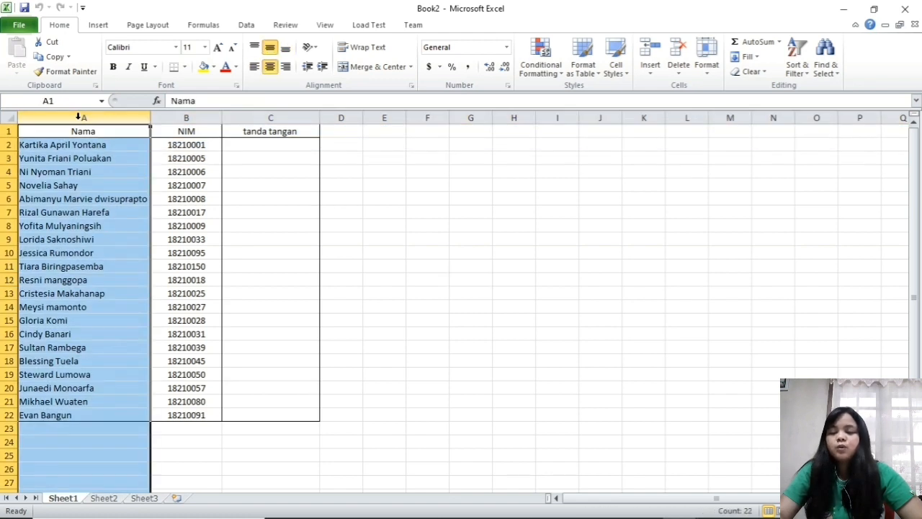
left_click(185, 117)
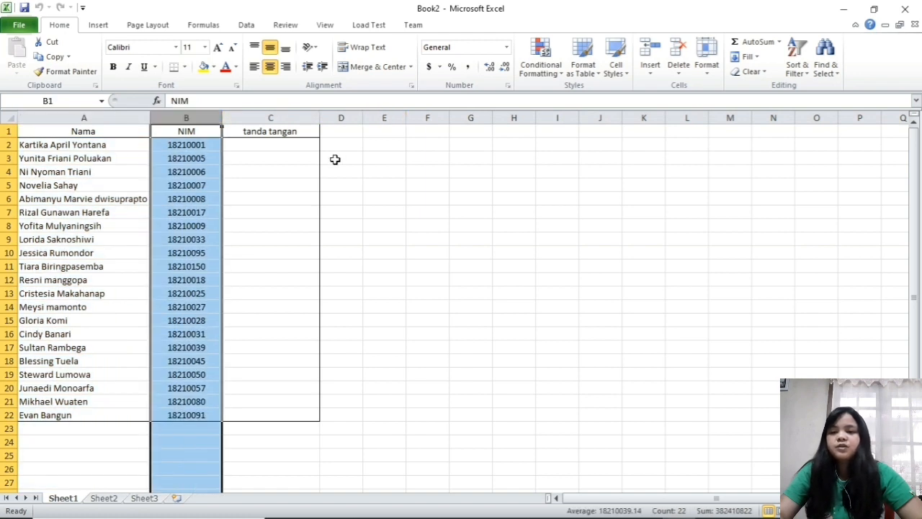
left_click(396, 198)
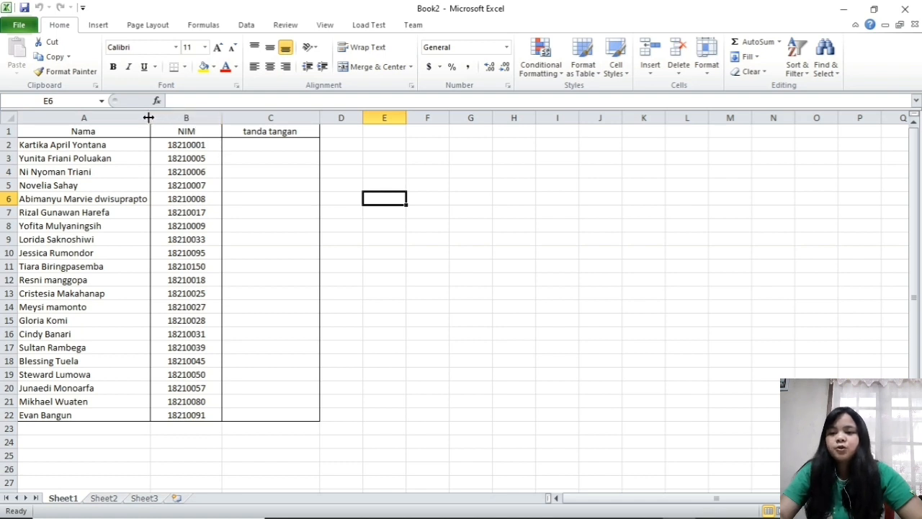
- Widen column A slightly and make row 1 a little taller
mouse_move(150, 117)
left_mouse_down()
mouse_move(171, 117)
mouse_move(160, 117)
left_mouse_up()
left_click_drag(14, 139, 15, 142)
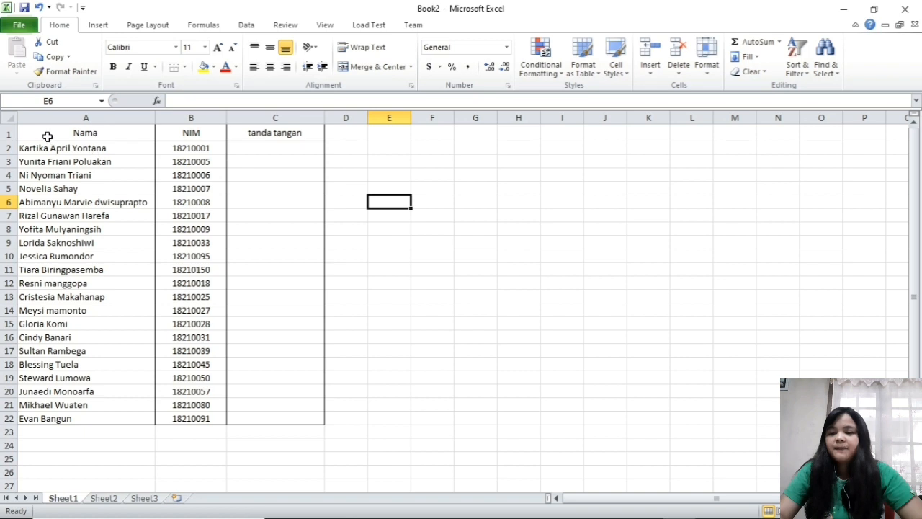
- Select the single cell A5, followed by the empty range E2:J10, and deselect the range
left_click(87, 189)
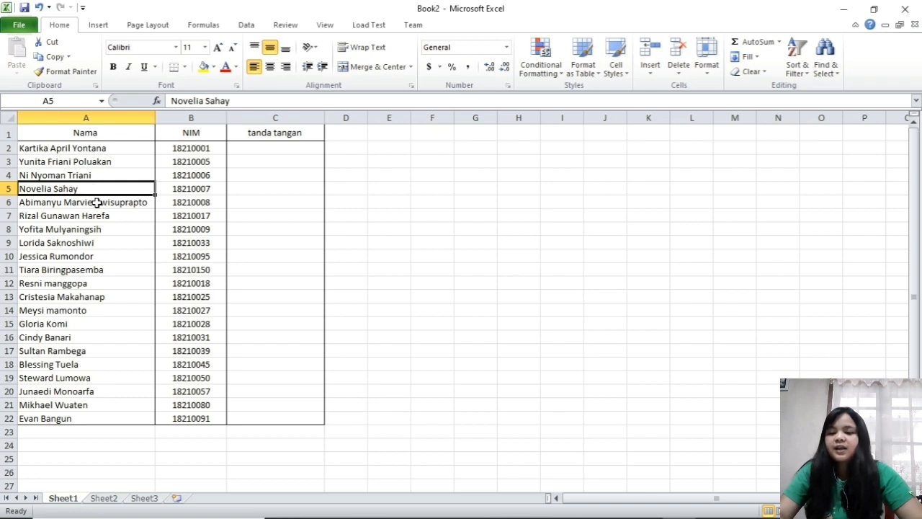
left_click_drag(407, 148, 603, 251)
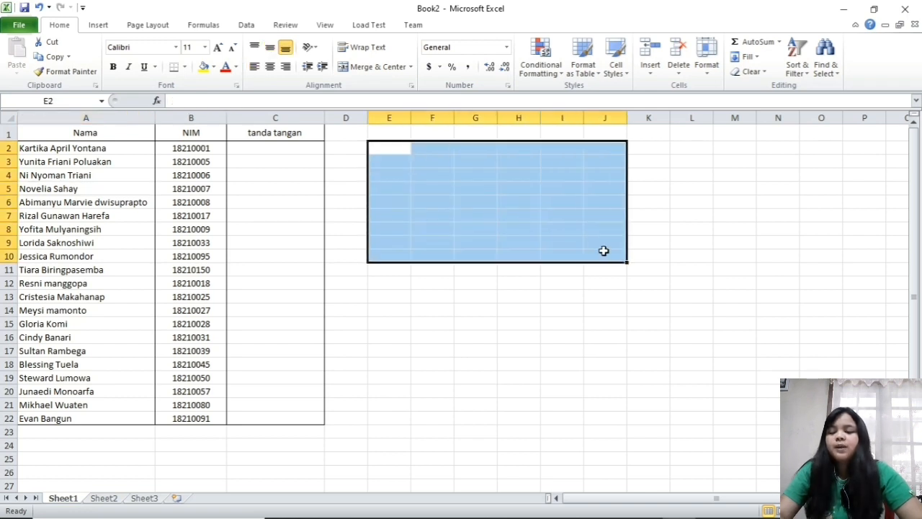
left_click(415, 321)
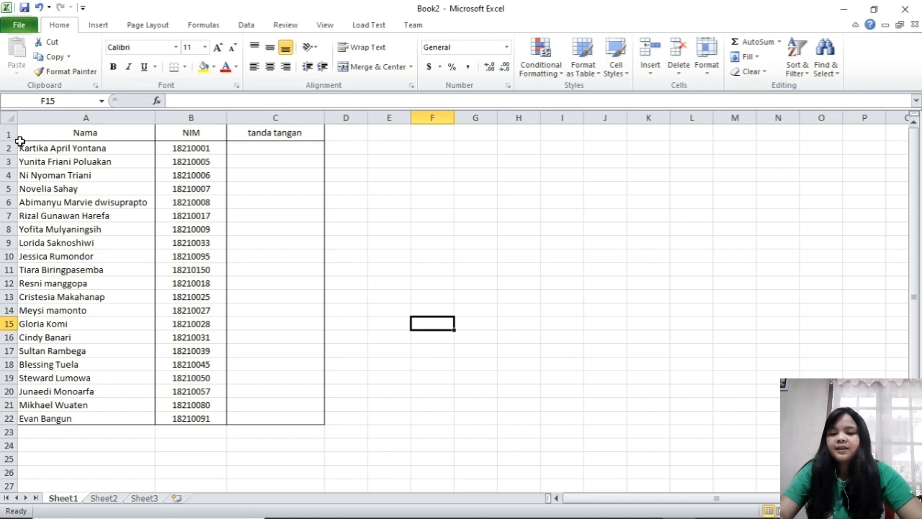
- Name the cell range A1:A22 "nama" and deselect it
left_click_drag(20, 133, 111, 415)
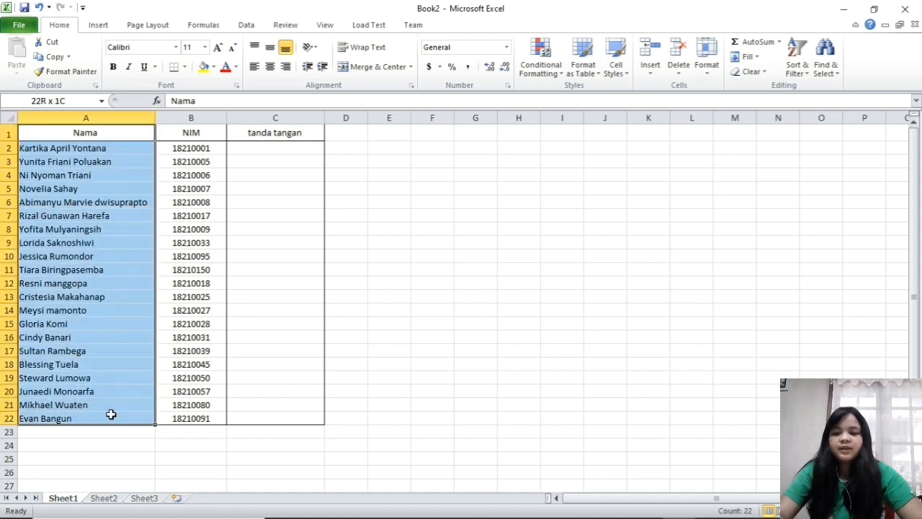
left_click(65, 100)
type("nama")
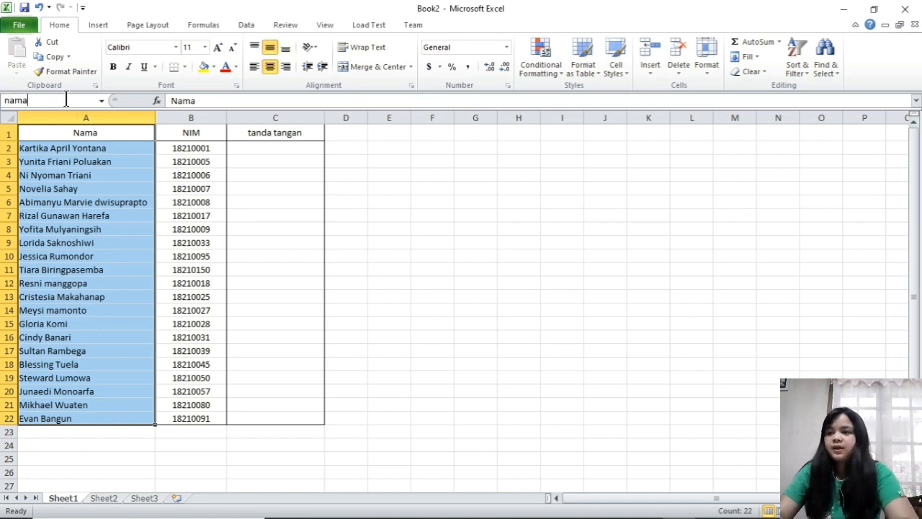
key("Return")
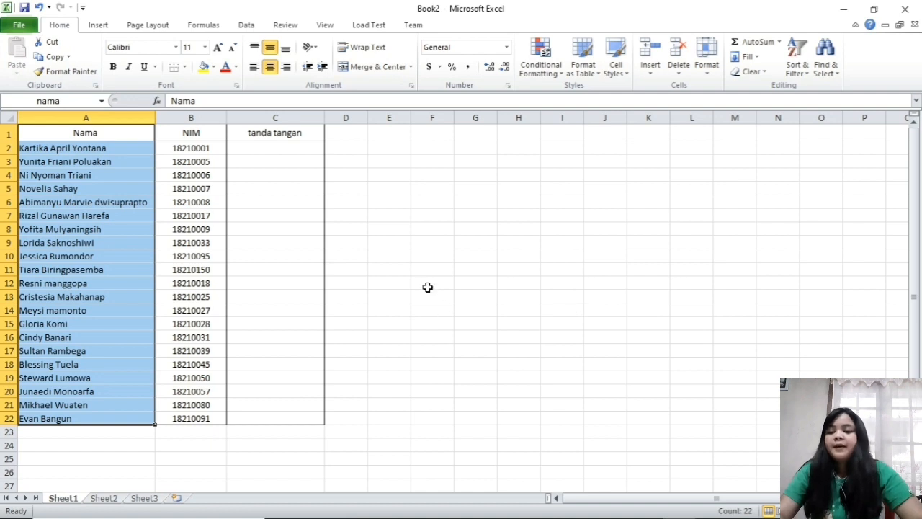
left_click(415, 245)
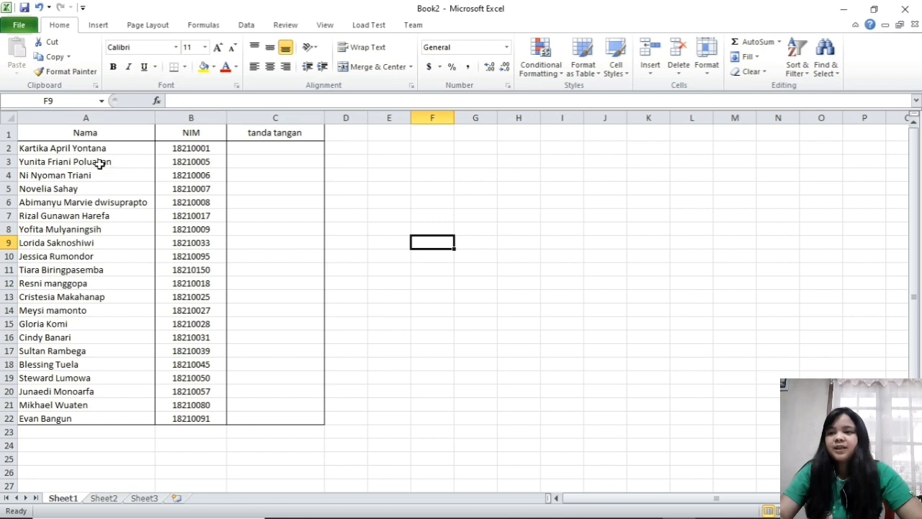
- Add a comment to cell A3 without any additional text
left_click(275, 26)
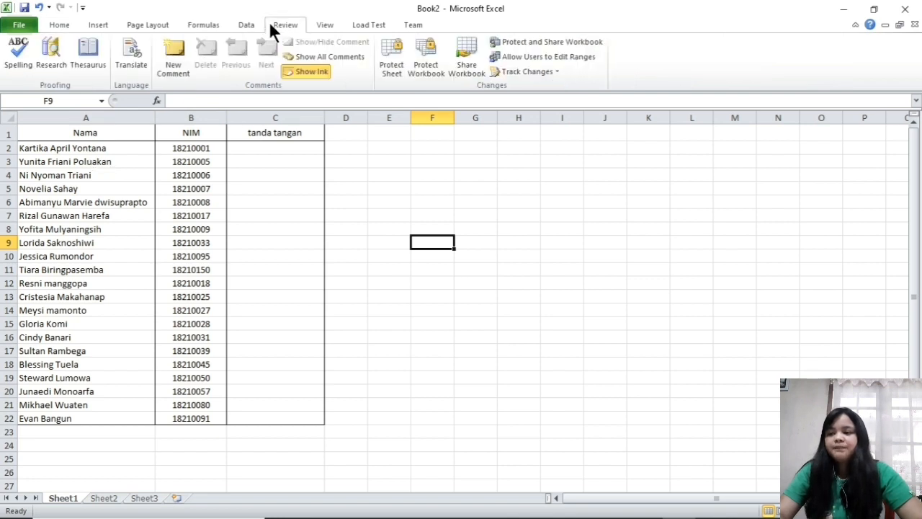
left_click(61, 163)
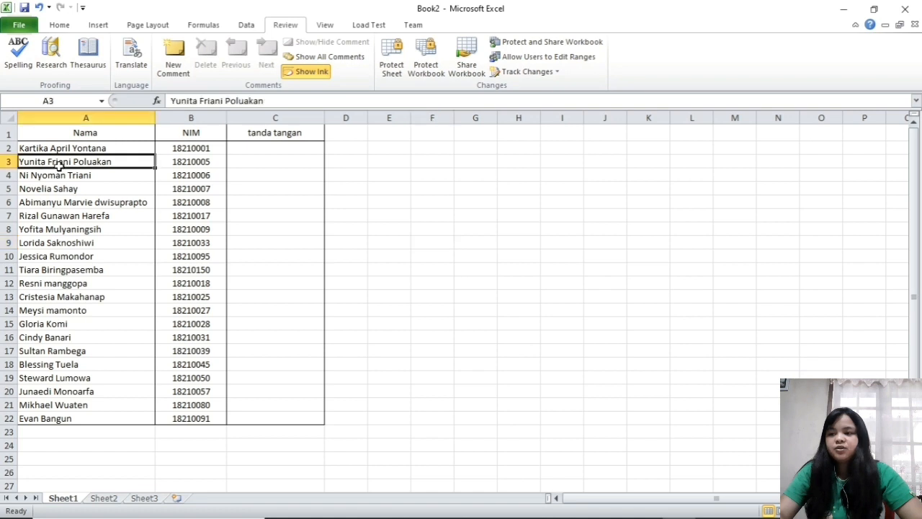
left_click(173, 63)
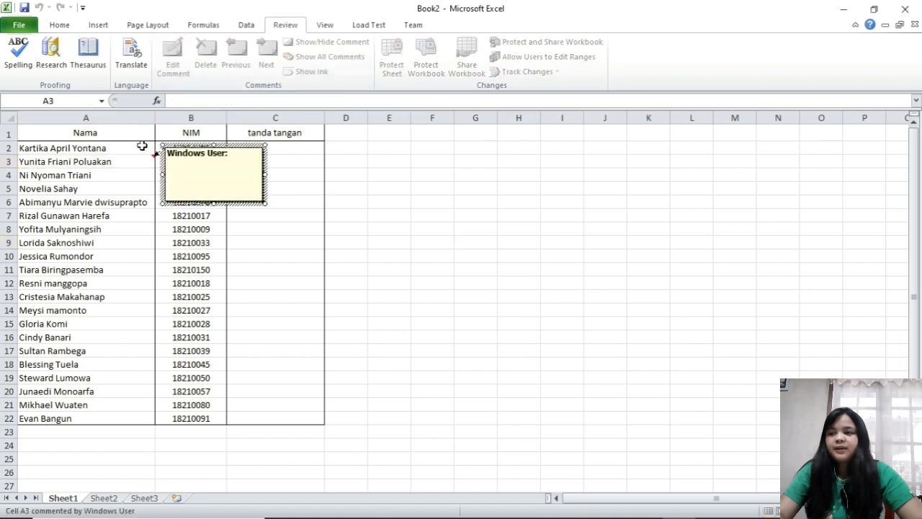
left_click(436, 308)
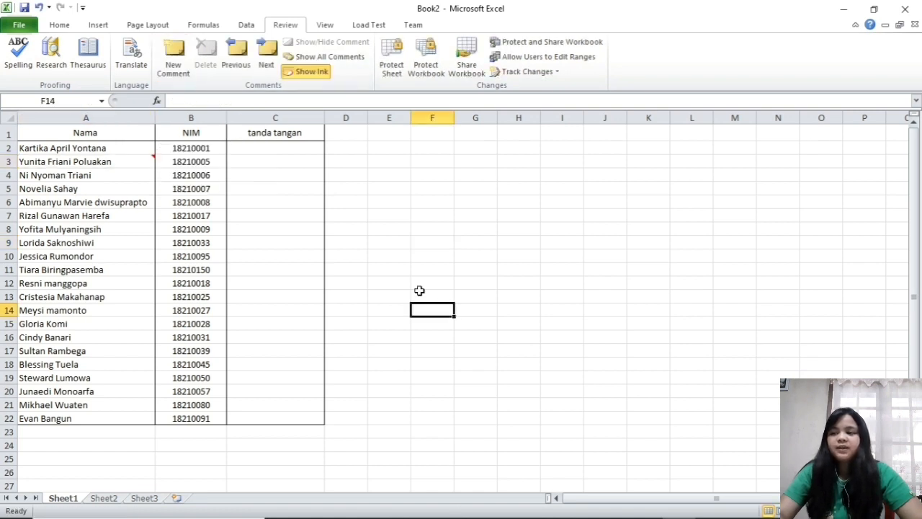
mouse_move(126, 160)
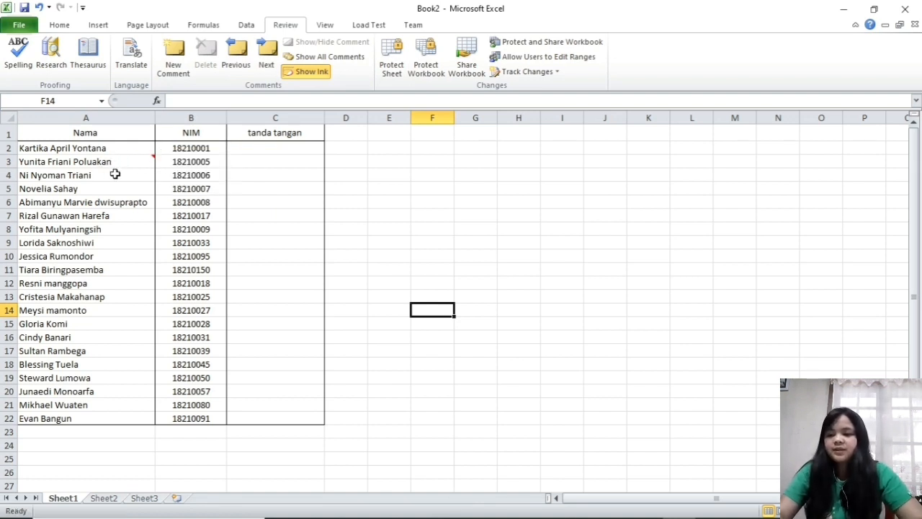
- Use Go To to select the named range "nama", and clear the selection
left_click(60, 26)
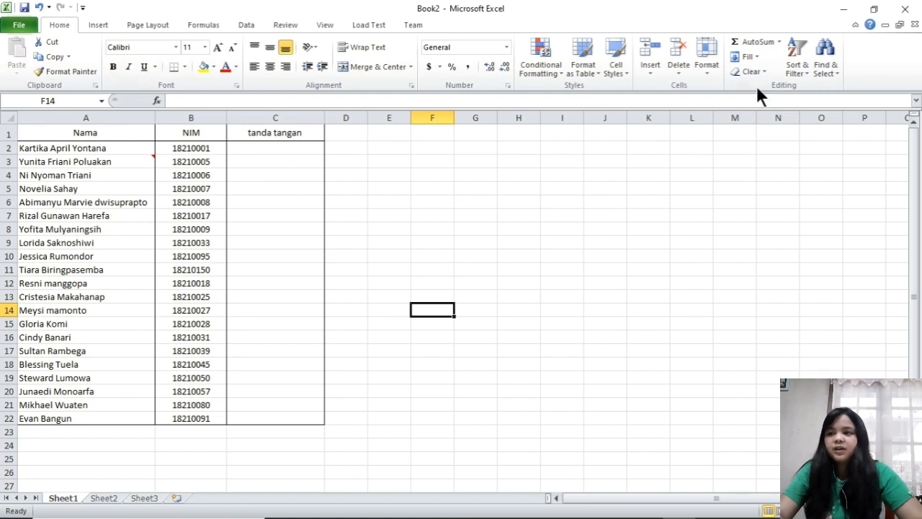
left_click(818, 72)
left_click(841, 115)
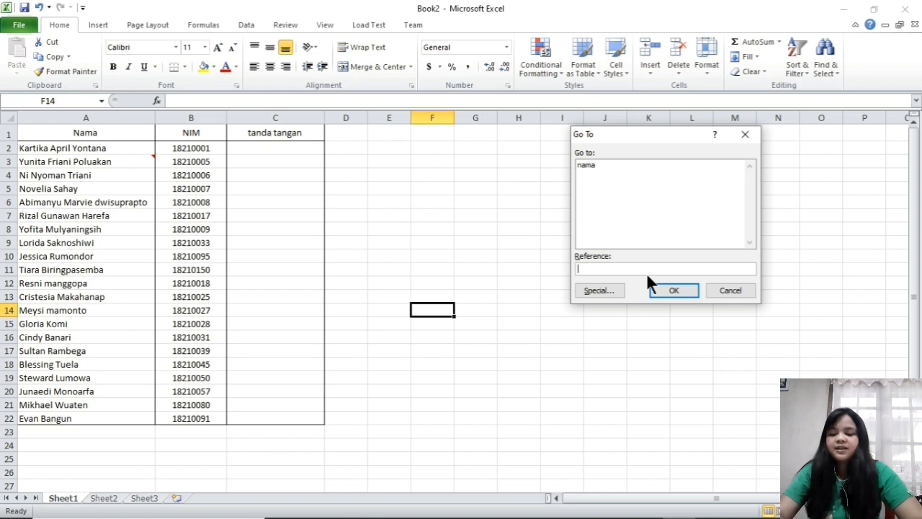
type("nama")
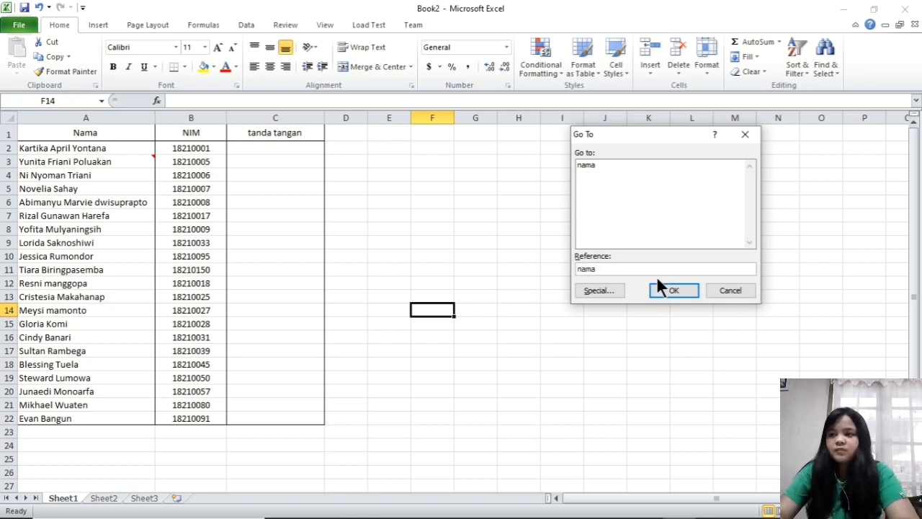
left_click(674, 290)
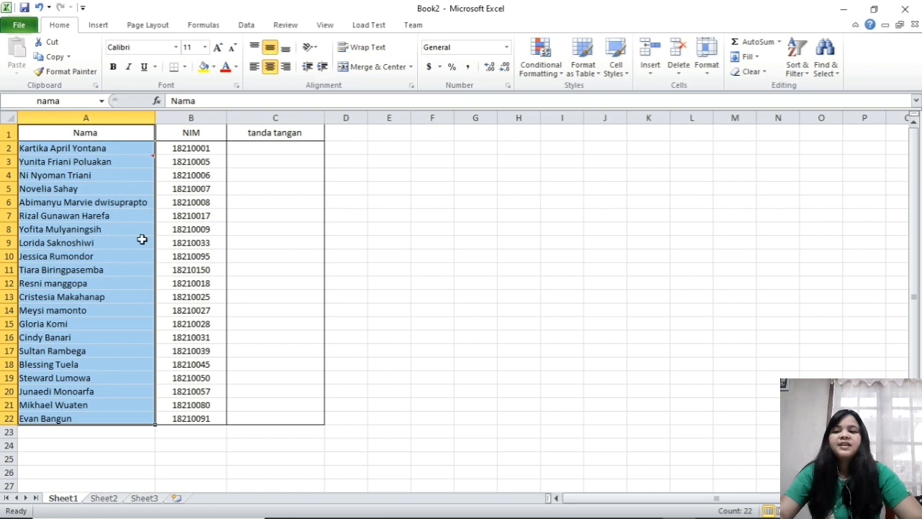
left_click(400, 220)
- Locate the cells containing comments with Go To Special, and select cell A3
left_click(823, 74)
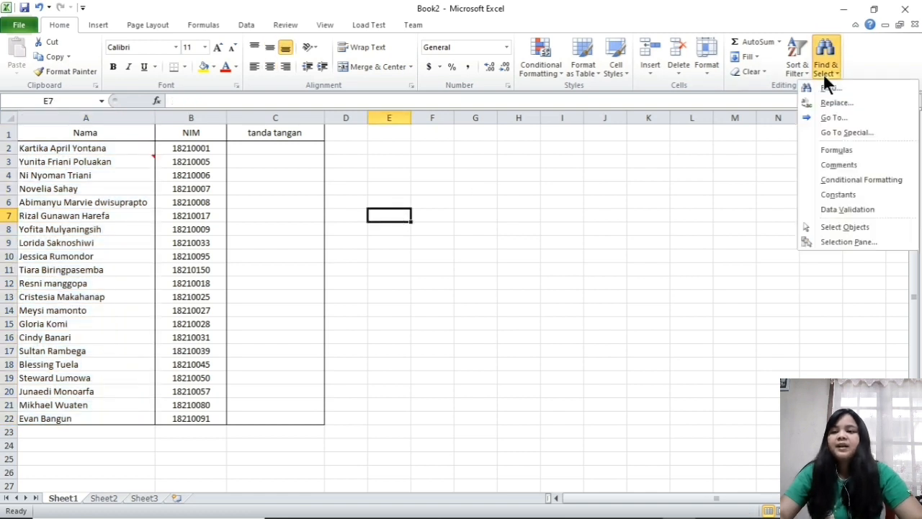
left_click(812, 129)
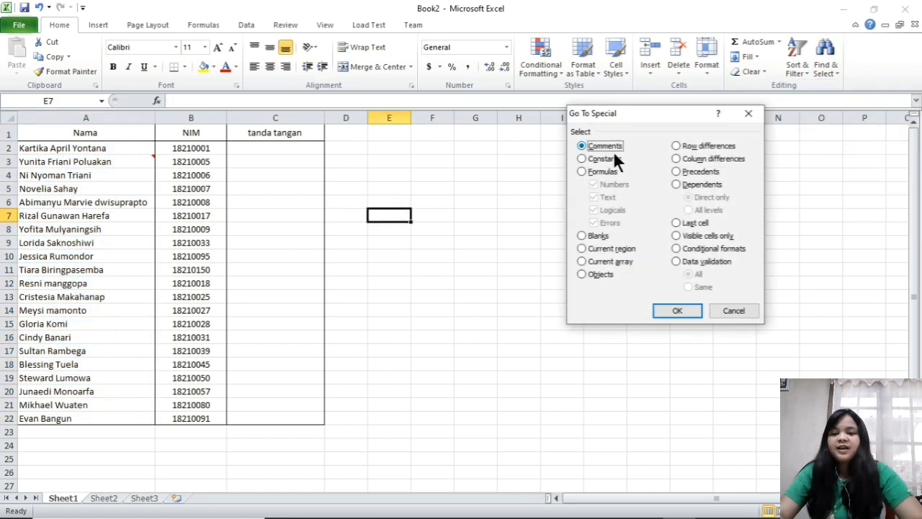
left_click(676, 310)
left_click(675, 311)
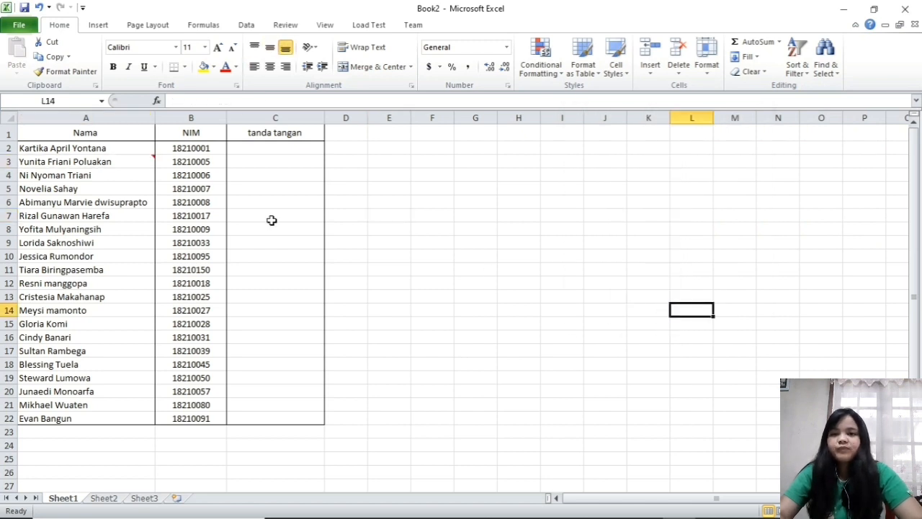
left_click(145, 166)
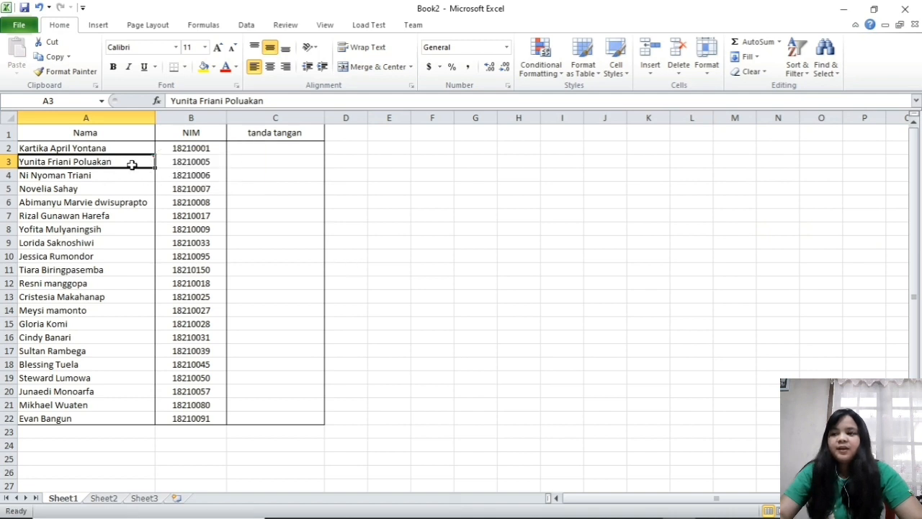
mouse_move(131, 164)
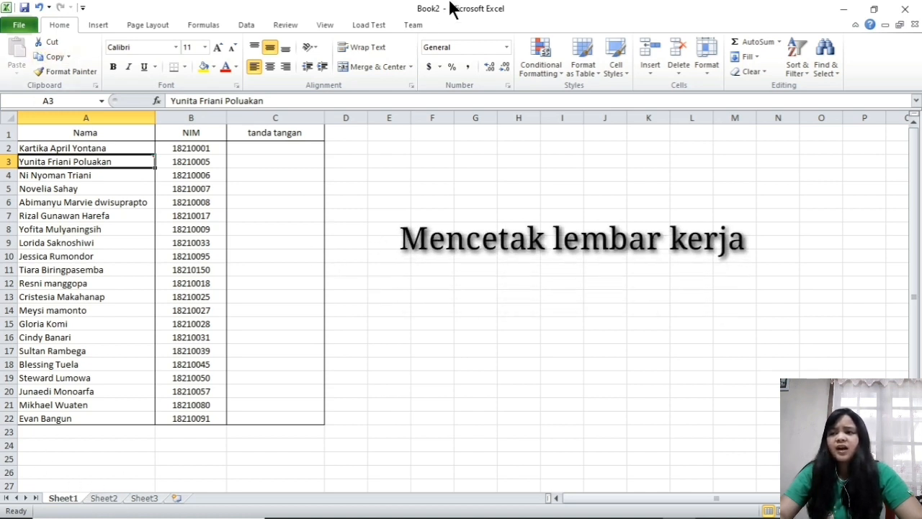
- Set the print scope to Print Entire Workbook, advance the preview to the following page, and return to the worksheet
left_click(15, 26)
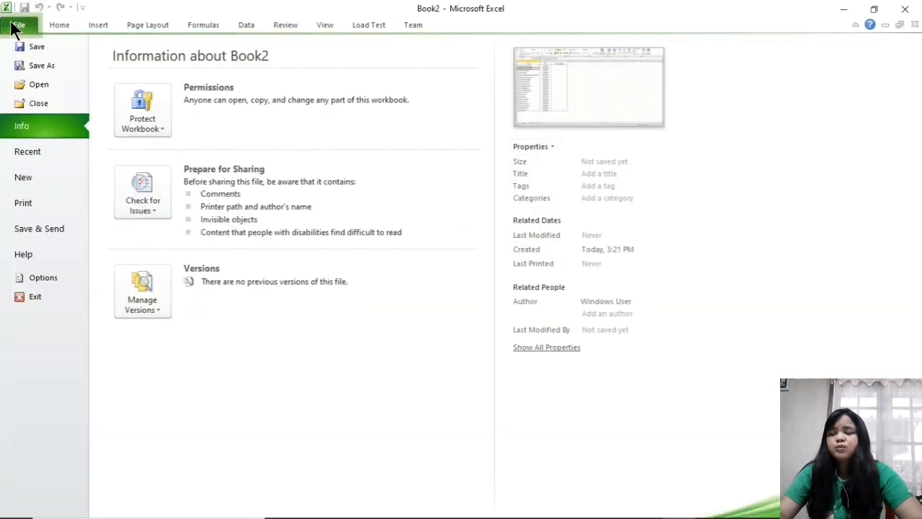
left_click(28, 203)
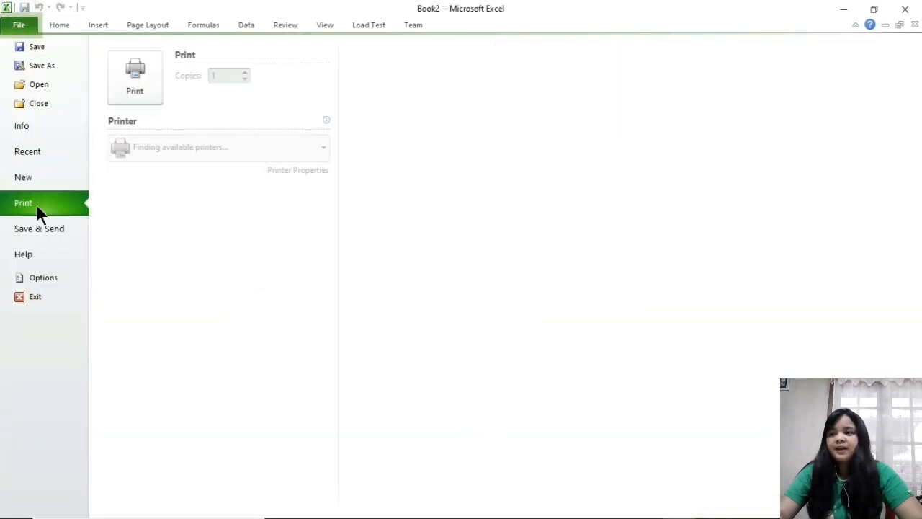
left_click(315, 207)
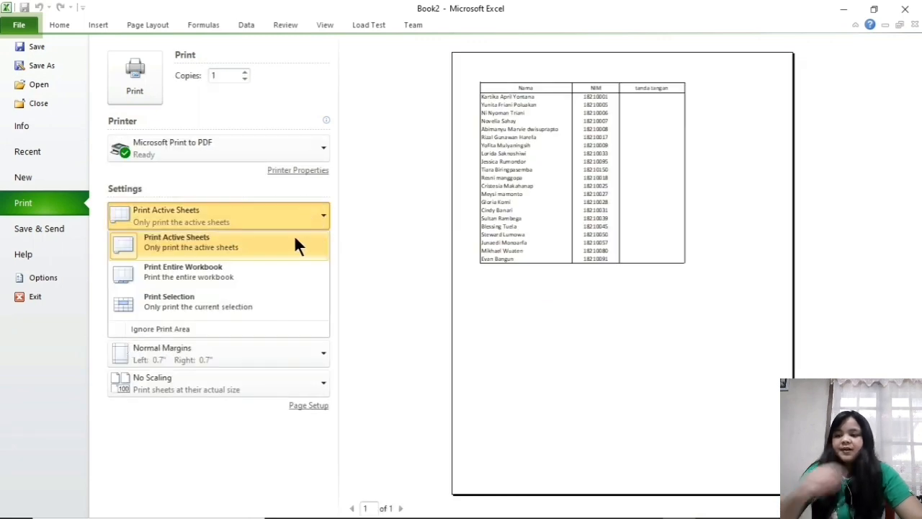
left_click(265, 272)
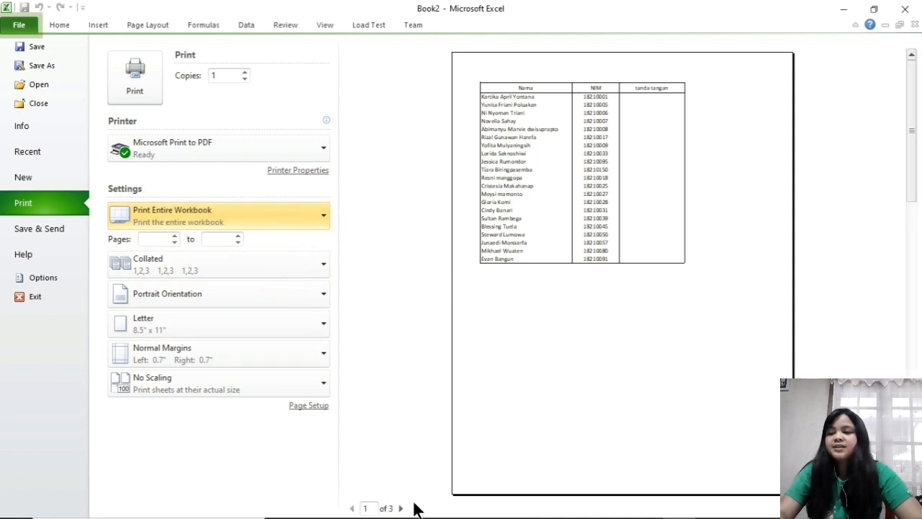
left_click(401, 509)
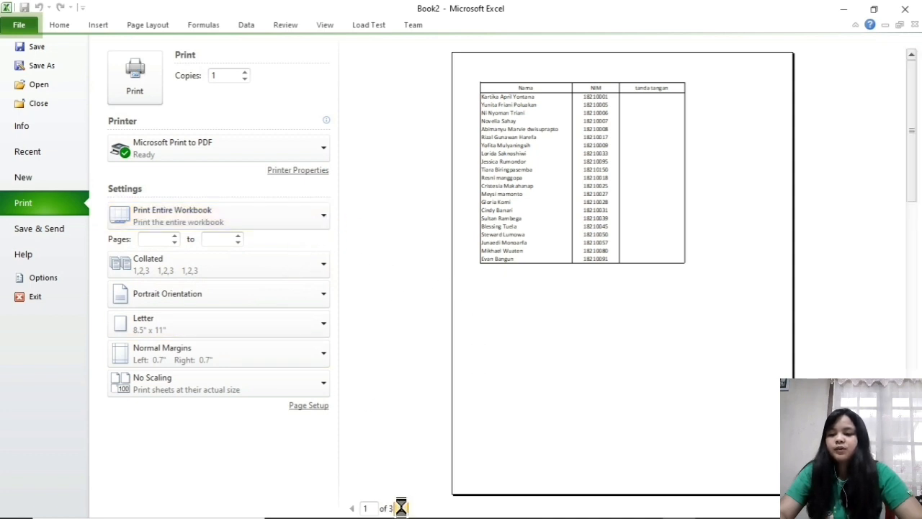
left_click(74, 29)
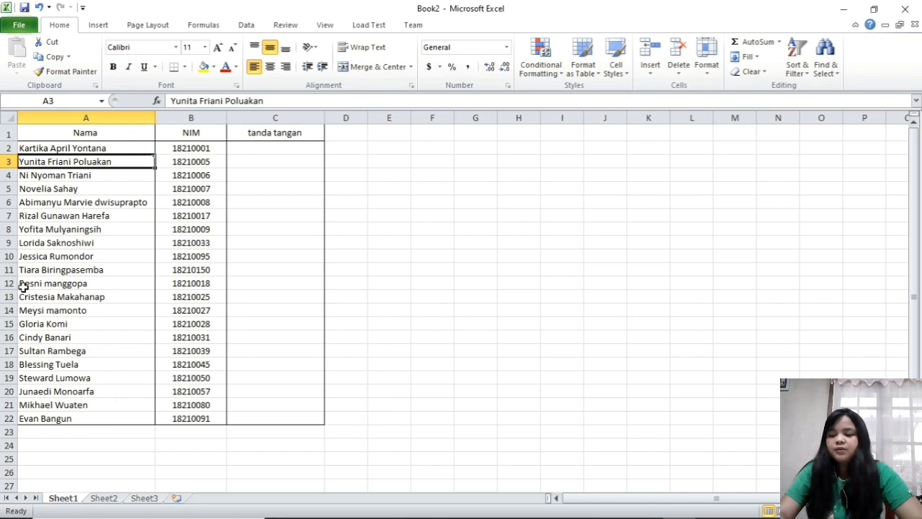
- Set the print scope back to Print Active Sheets and return to the worksheet
left_click(19, 24)
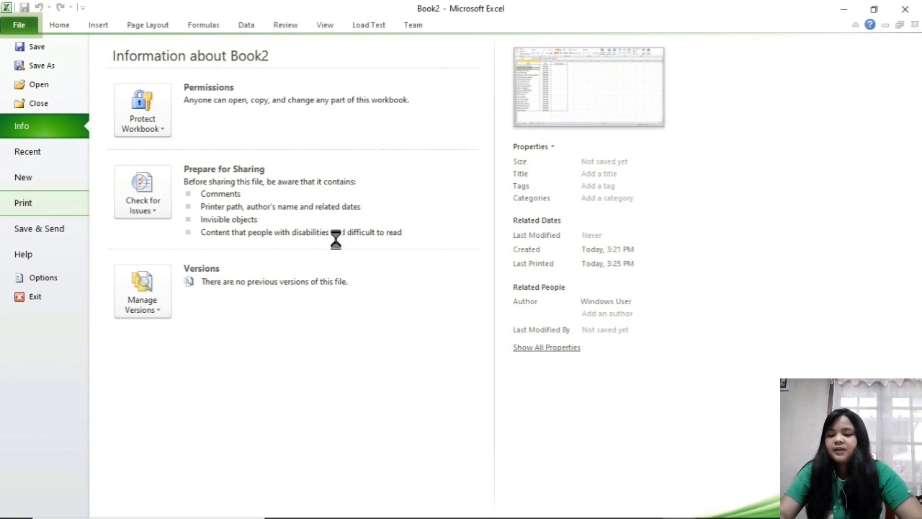
left_click(300, 213)
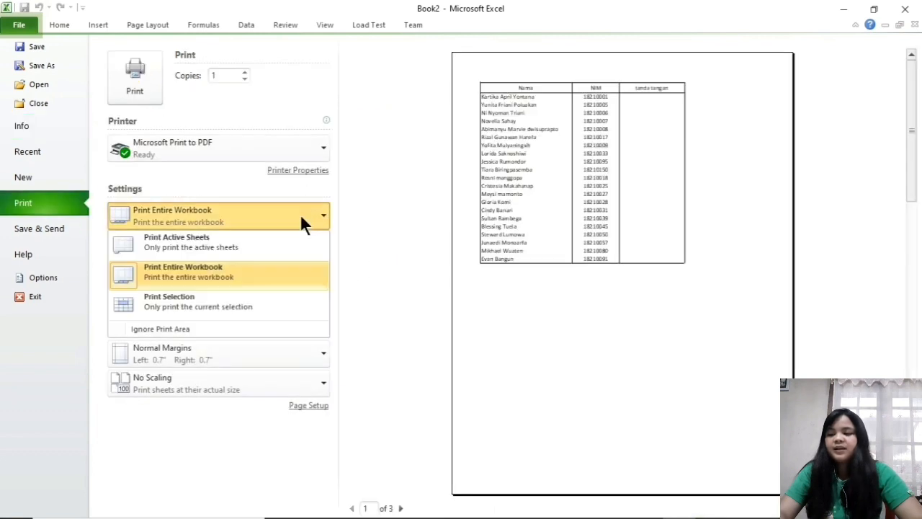
left_click(519, 200)
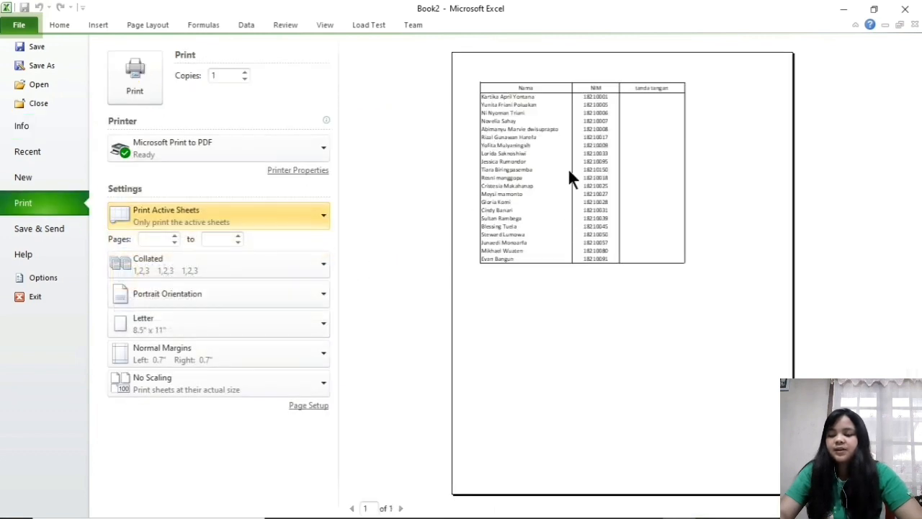
left_click(63, 23)
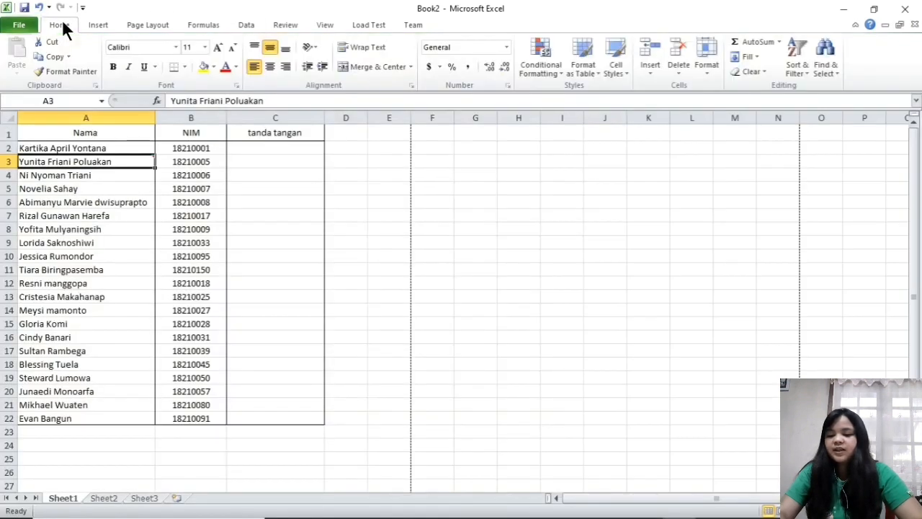
- Group Sheet2 with Sheet1, preview the printout of the grouped sheets, and return to the worksheet
left_click(102, 502, "ctrl")
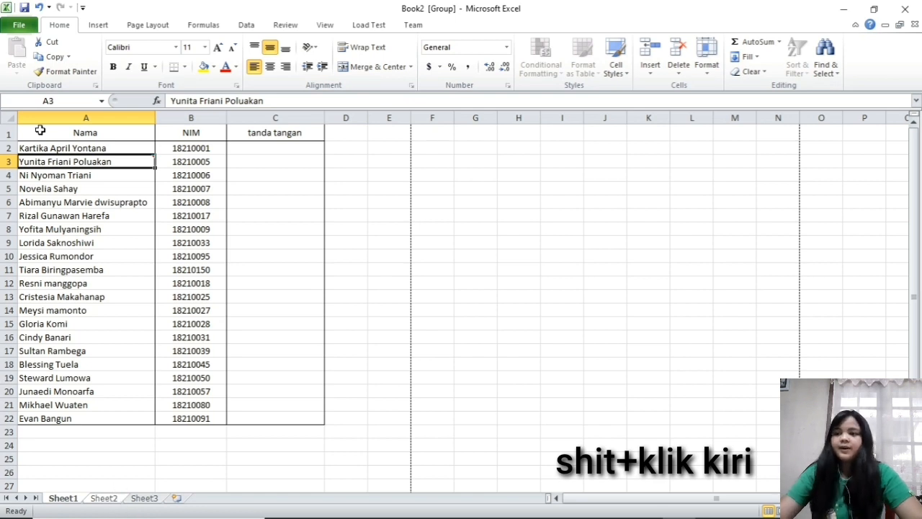
left_click(19, 27)
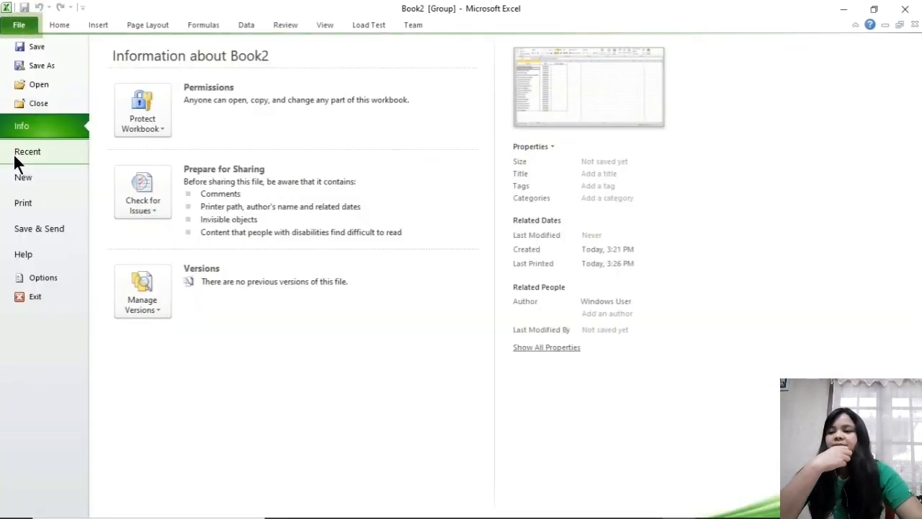
left_click(48, 206)
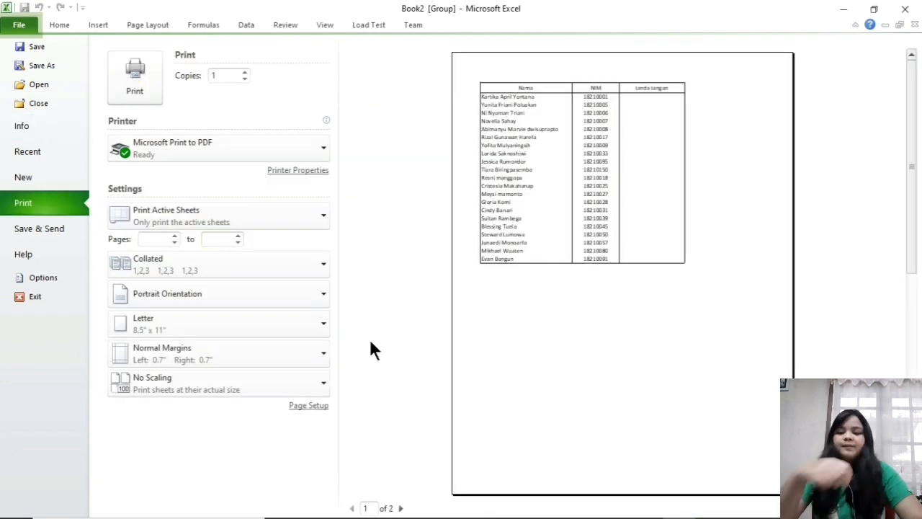
left_click(400, 508)
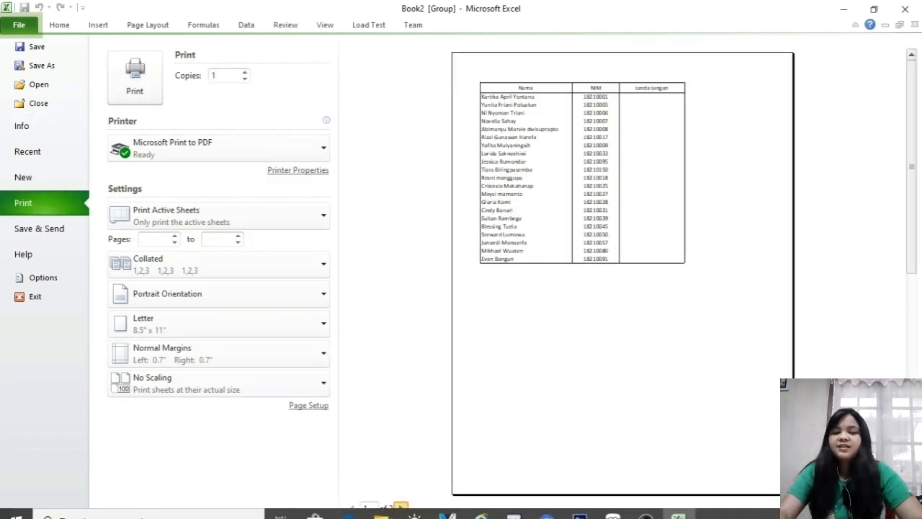
left_click(64, 24)
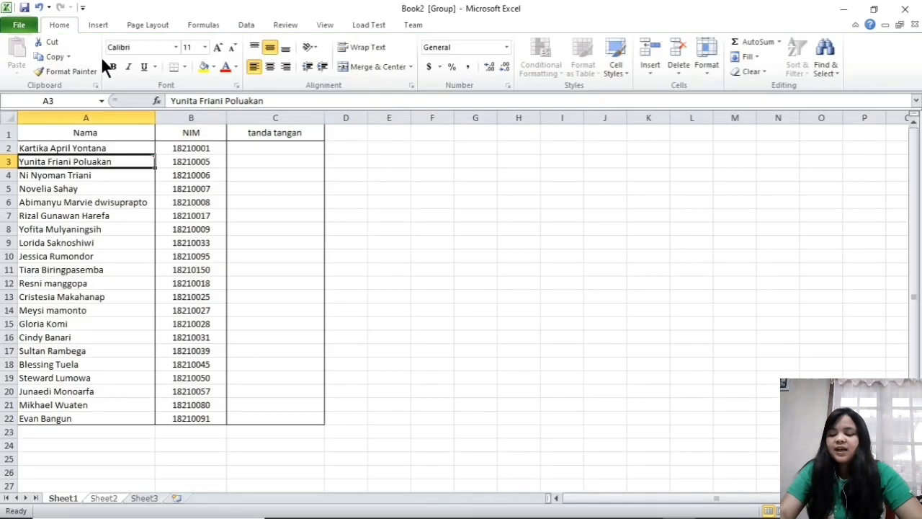
- Regroup Sheet1 with Sheet3 instead of Sheet2, page through the print preview, and return to the worksheet
left_click(113, 497, "ctrl")
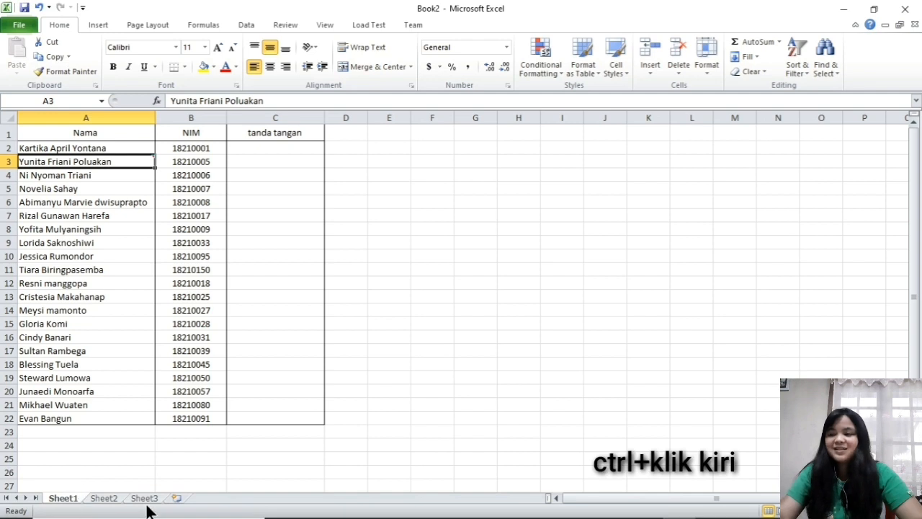
left_click(145, 500, "ctrl")
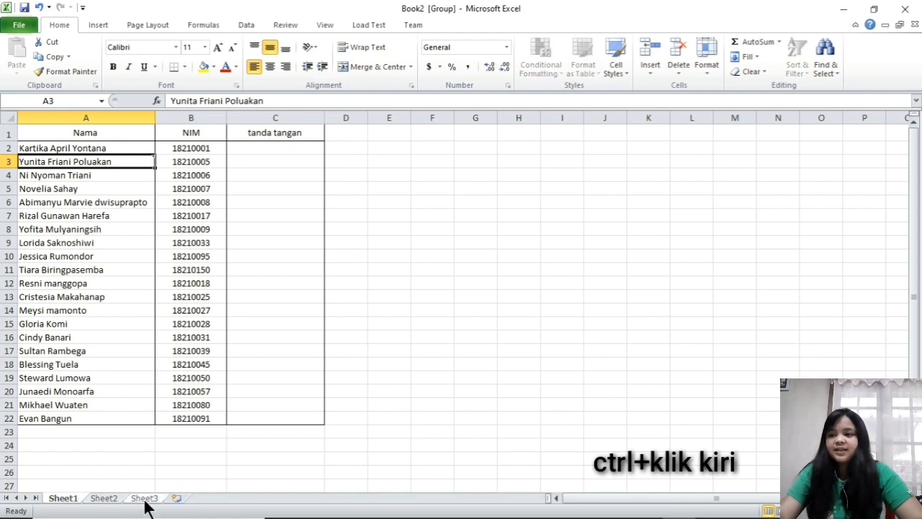
left_click(18, 27)
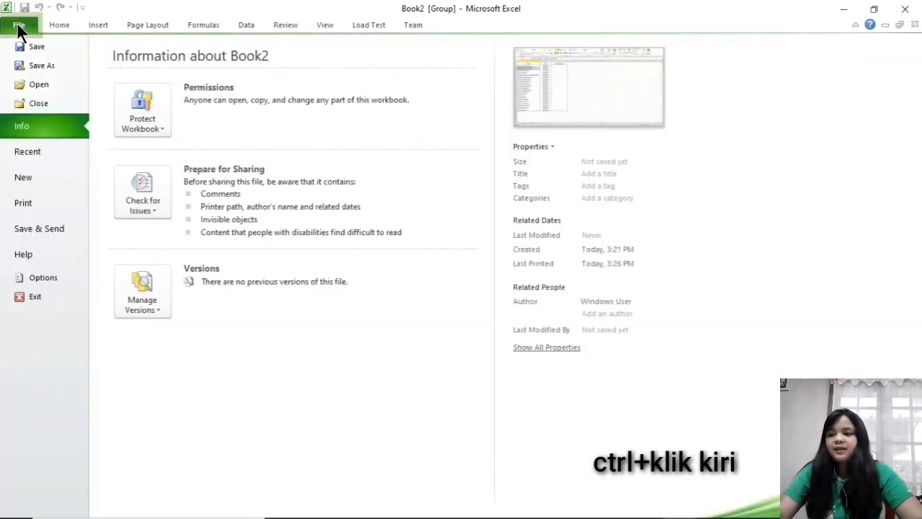
left_click(19, 27)
left_click(19, 28)
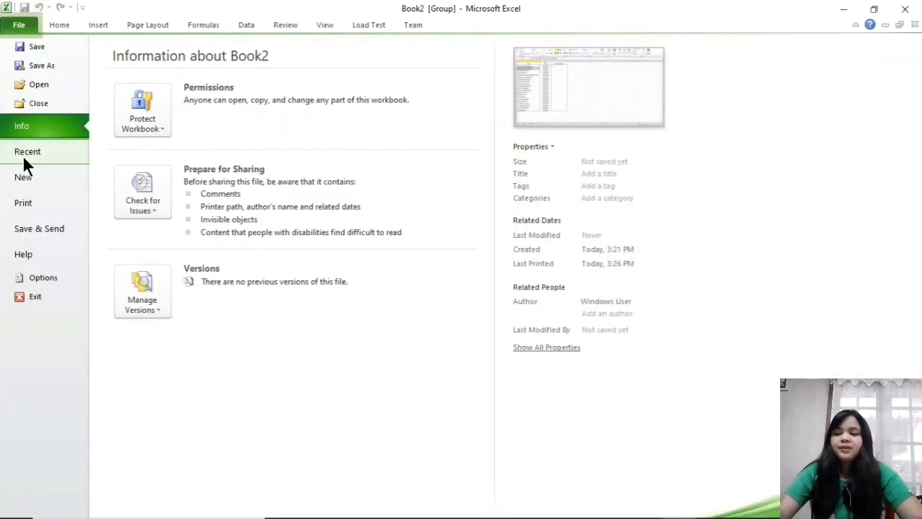
left_click(32, 204)
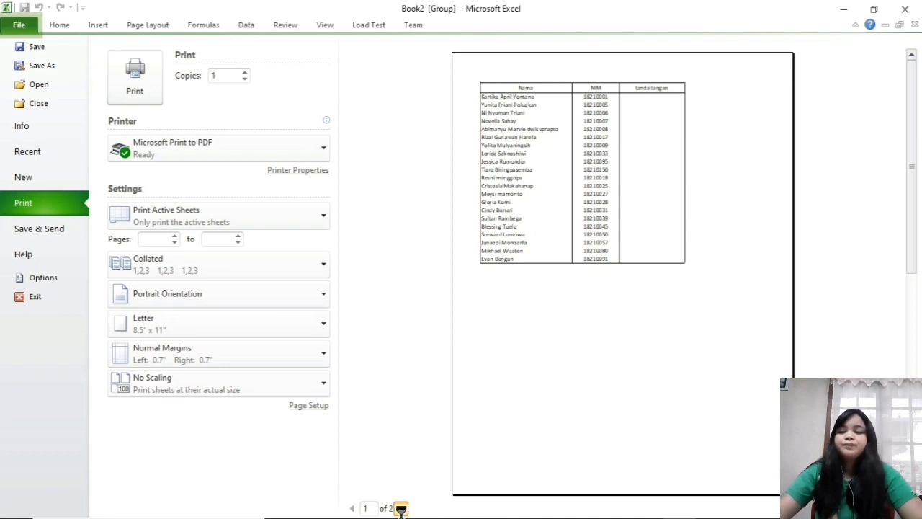
left_click(400, 509)
left_click(60, 26)
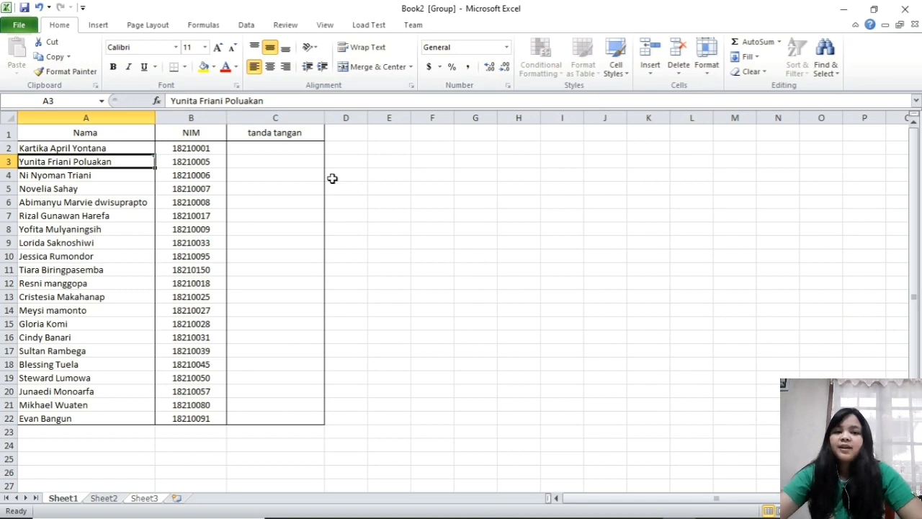
- Select cells A2:A21 on Sheet1 with Sheet3 ungrouped, and set the print scope to Print Selection
left_click_drag(19, 148, 119, 408)
left_click(153, 499)
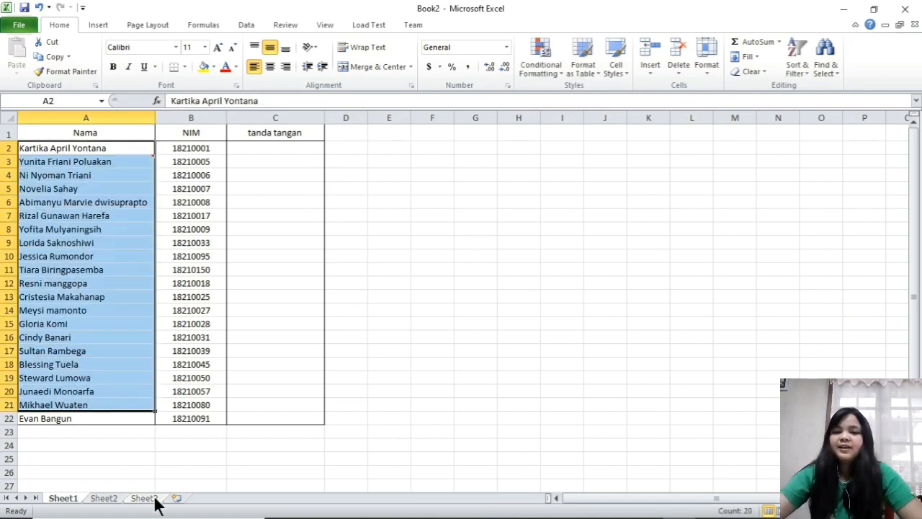
left_click(13, 28)
left_click(39, 204)
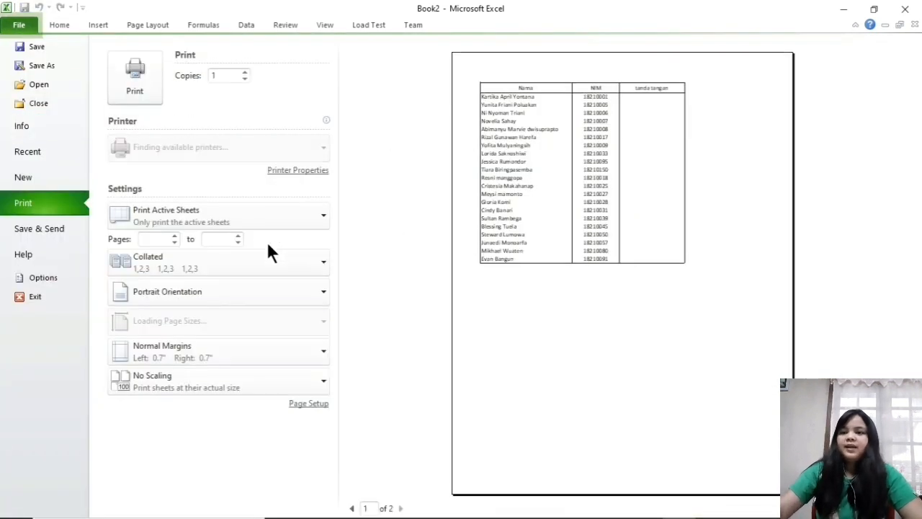
left_click(321, 218)
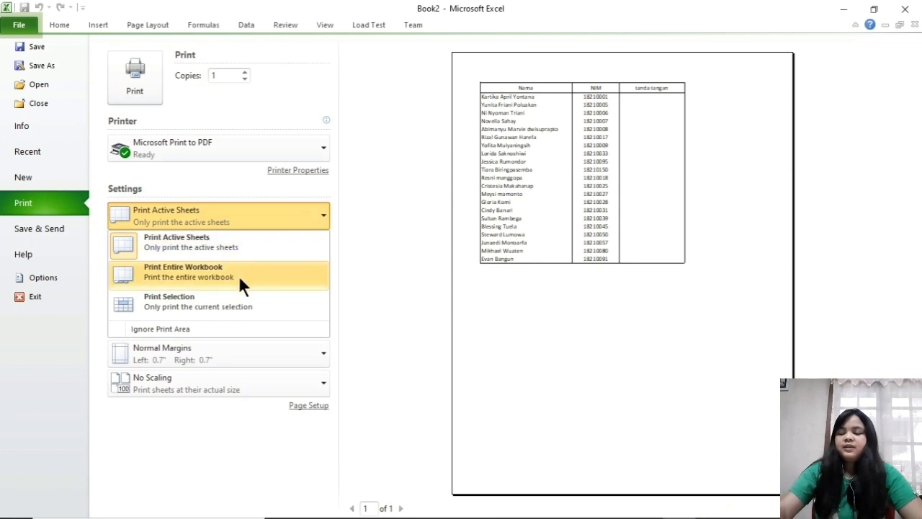
left_click(238, 296)
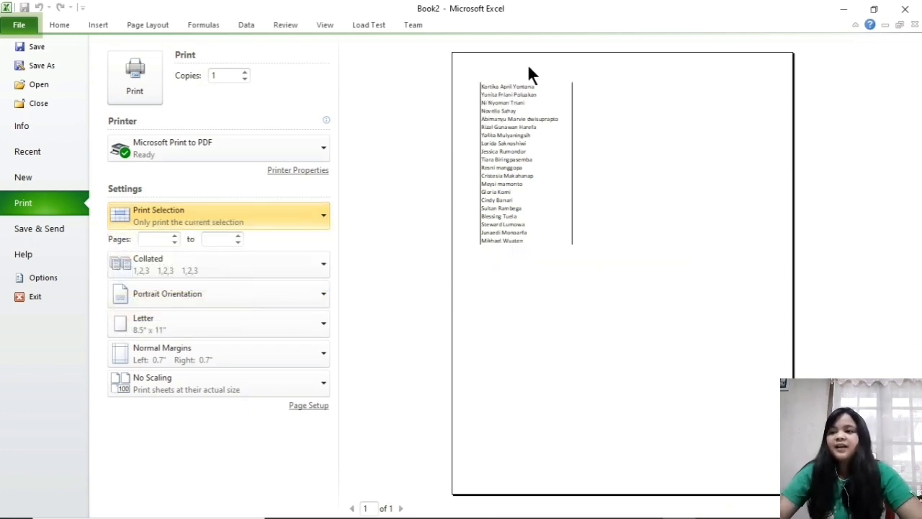
left_click(53, 24)
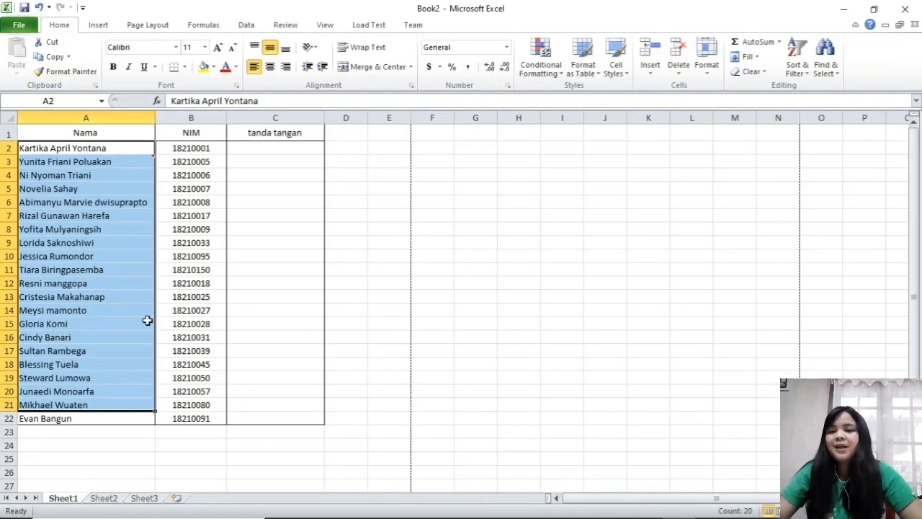
- Set the selected cells A2:A21 as the print area
left_click(144, 25)
left_click(205, 70)
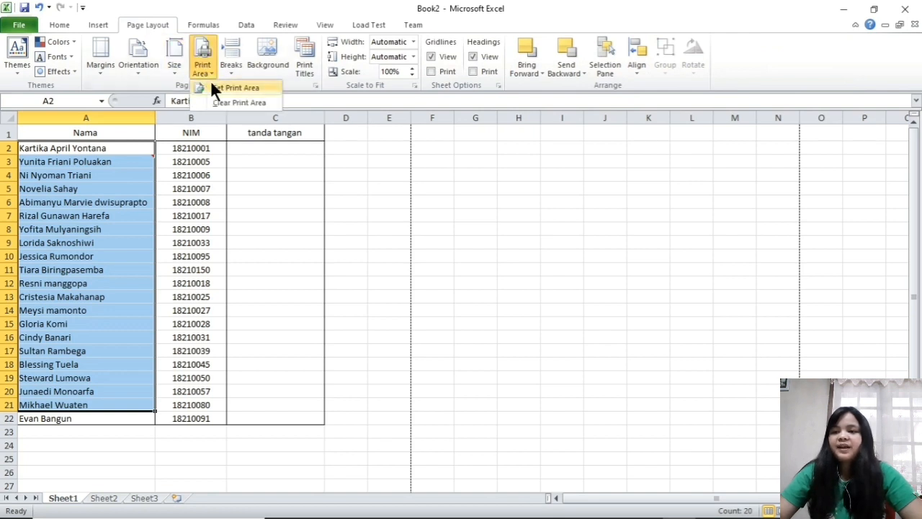
left_click(213, 87)
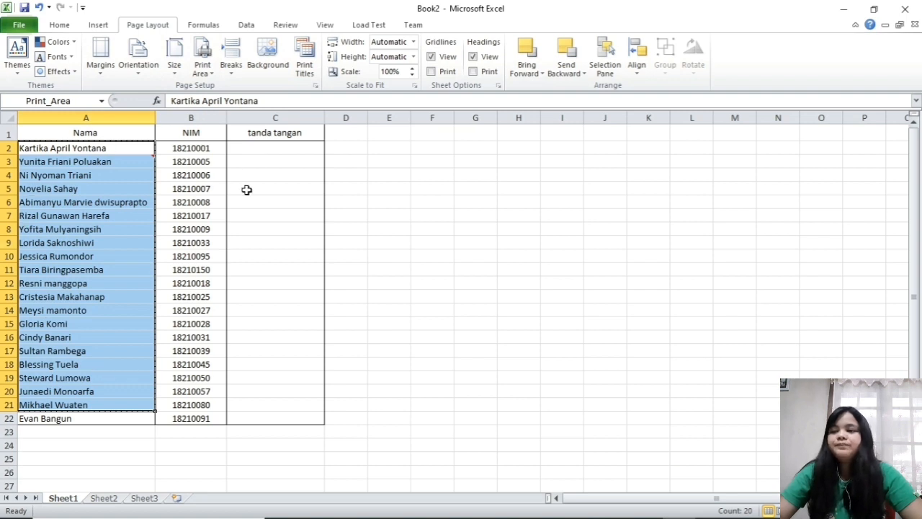
- Add cell C1 to the print area, and clear the whole print area
left_click(234, 131)
left_click(201, 66)
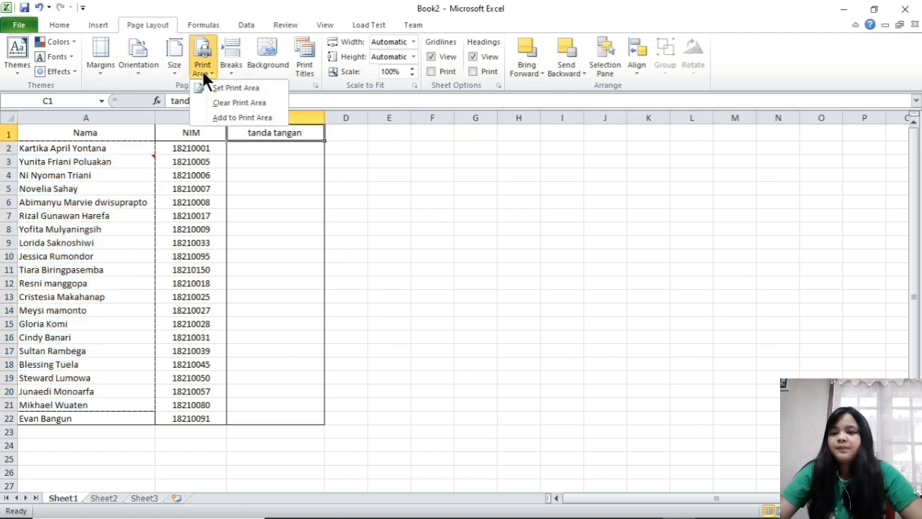
left_click(231, 117)
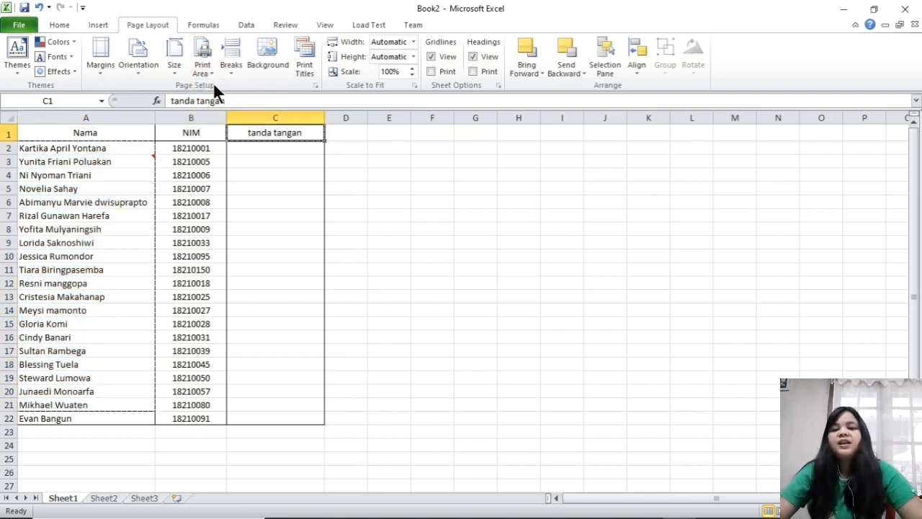
left_click(204, 64)
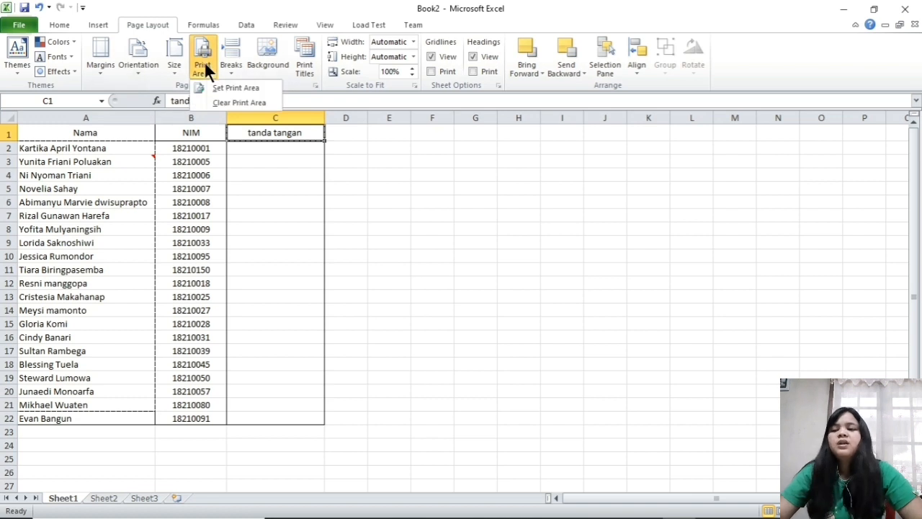
left_click(229, 101)
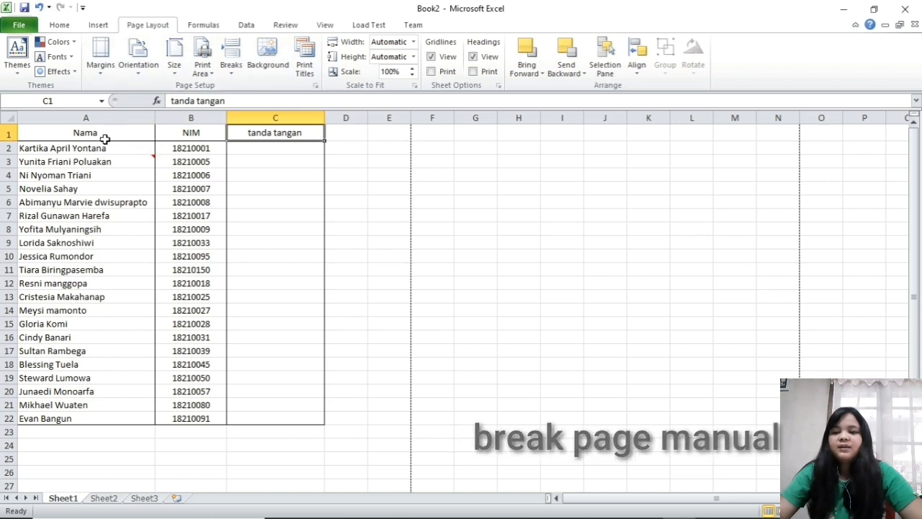
- Insert a manual page break at cell B2
left_click(163, 148)
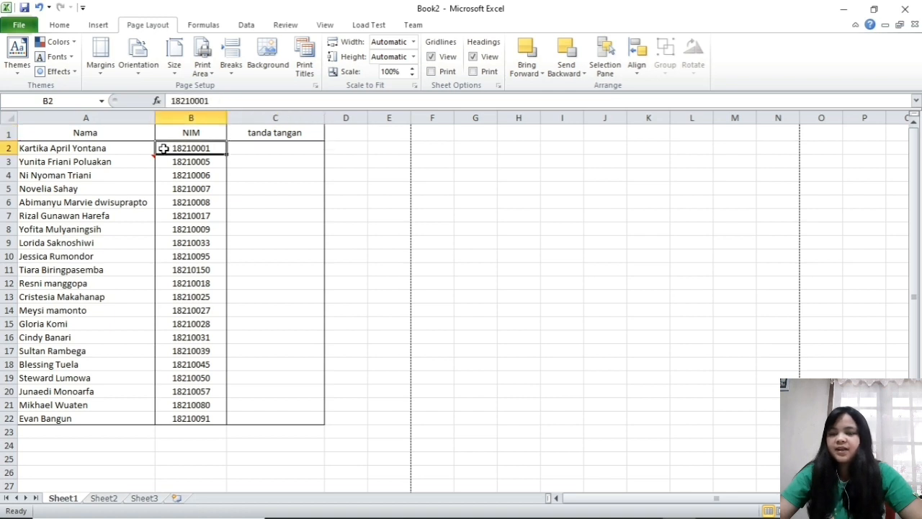
left_click(231, 72)
left_click(257, 88)
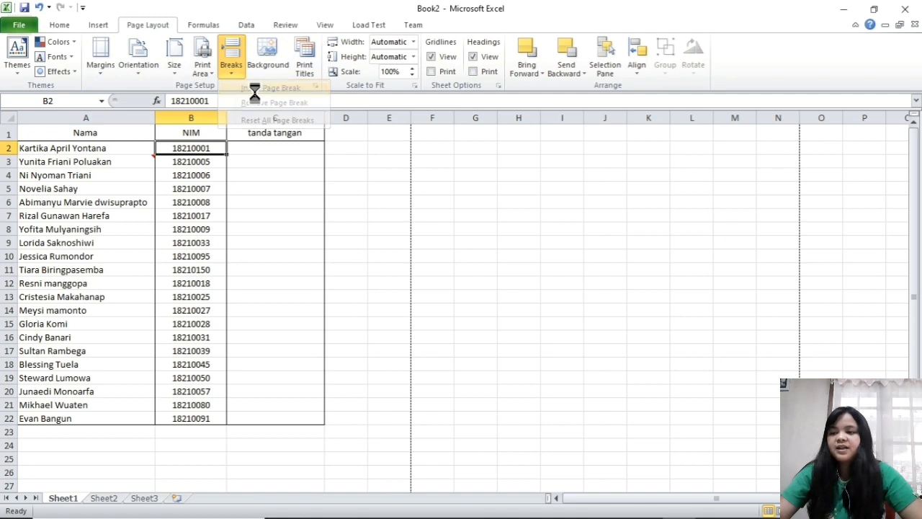
left_click(210, 70)
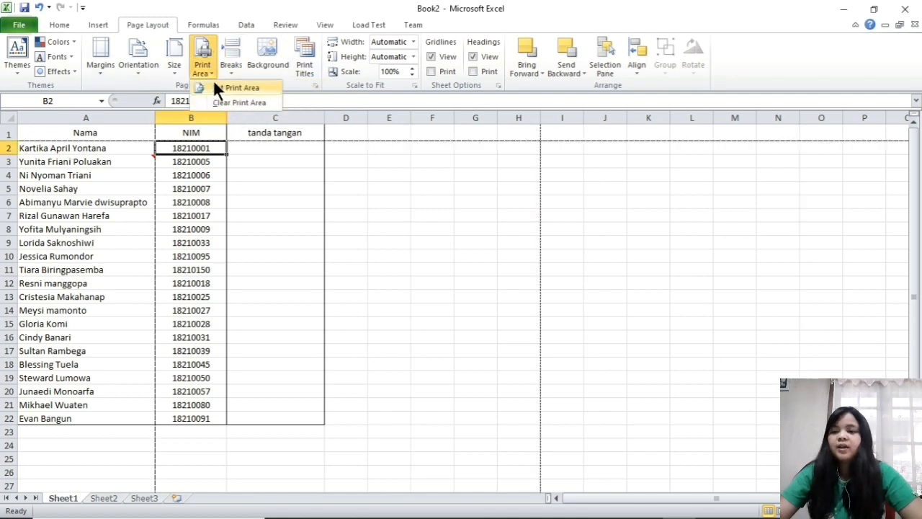
- Remove the manual page break at cell B2 and reset all page breaks on the sheet
left_click(232, 67)
left_click(249, 101)
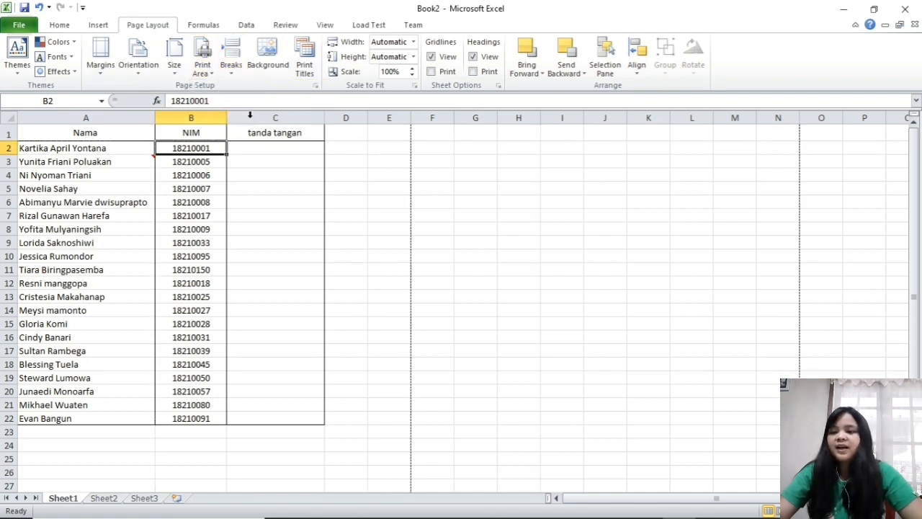
left_click(231, 72)
left_click(268, 120)
left_click(278, 118)
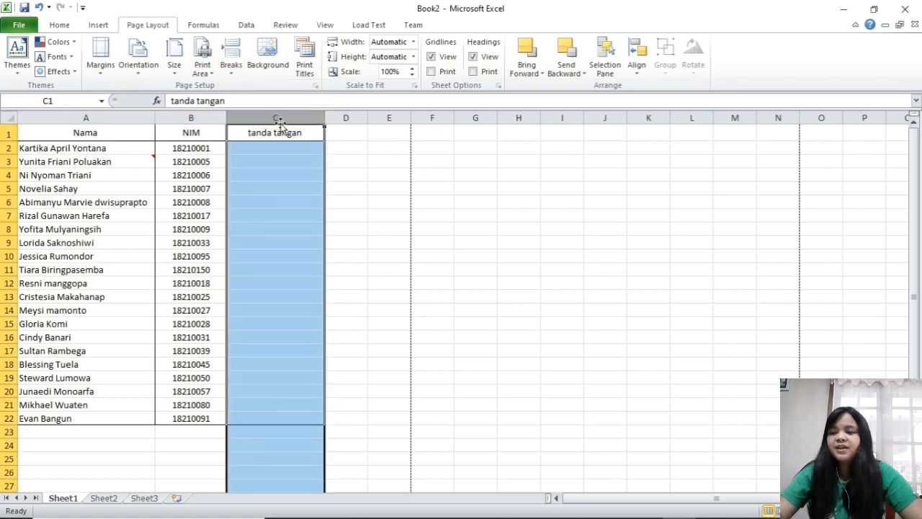
left_click(331, 172)
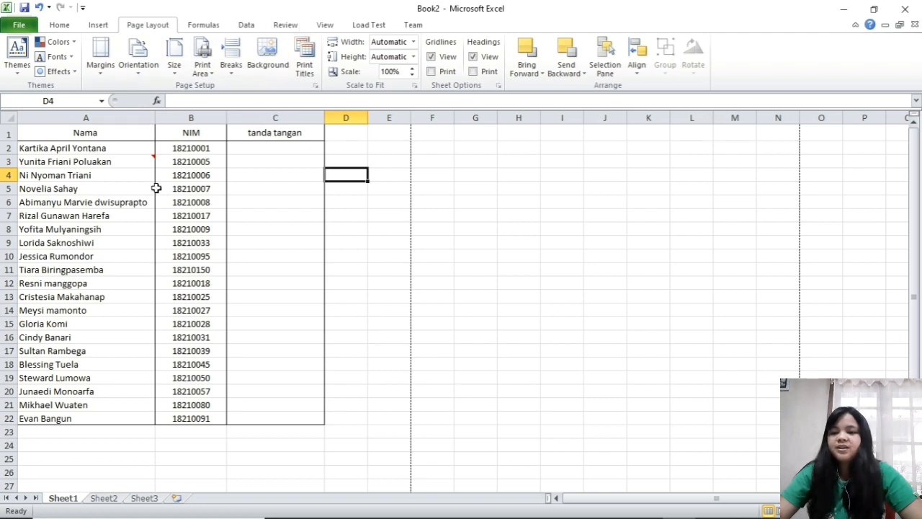
- Switch Sheet1 to Page Break Preview and extend the print boundary from column C, row 22 to column I, row 31
left_click(328, 24)
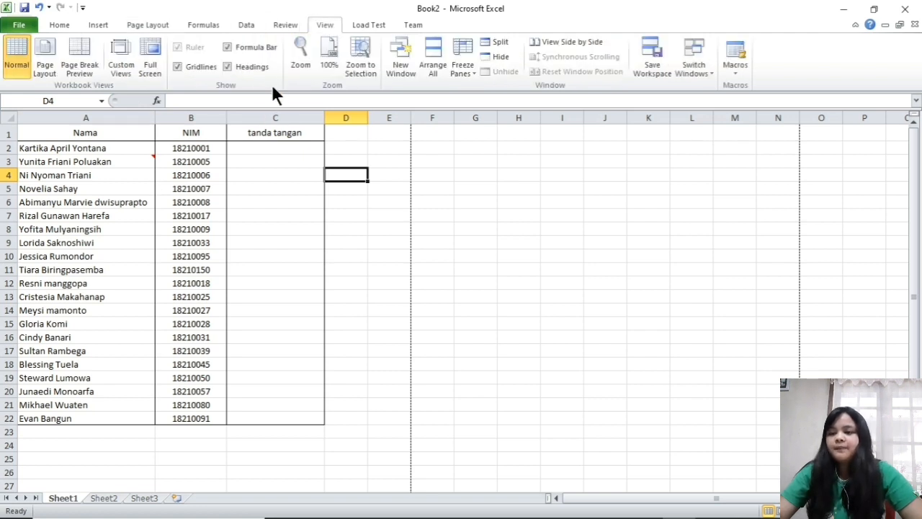
left_click(79, 63)
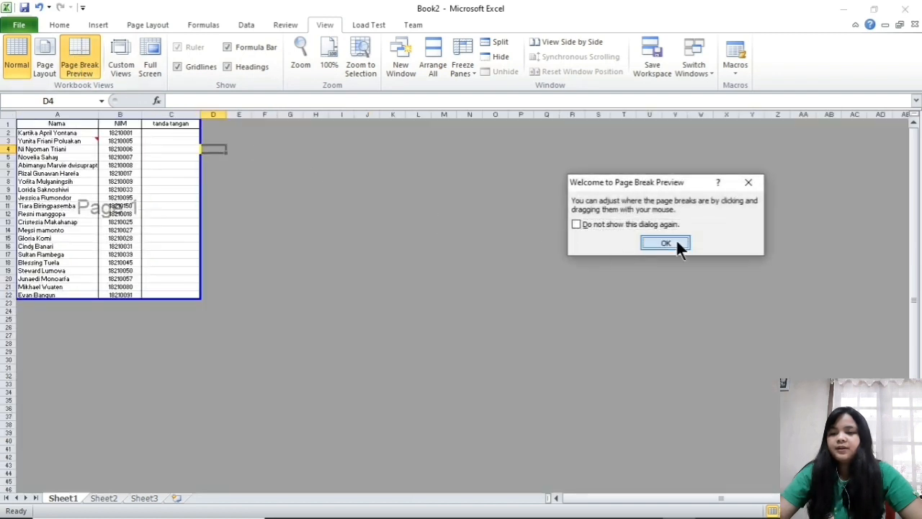
left_click(666, 243)
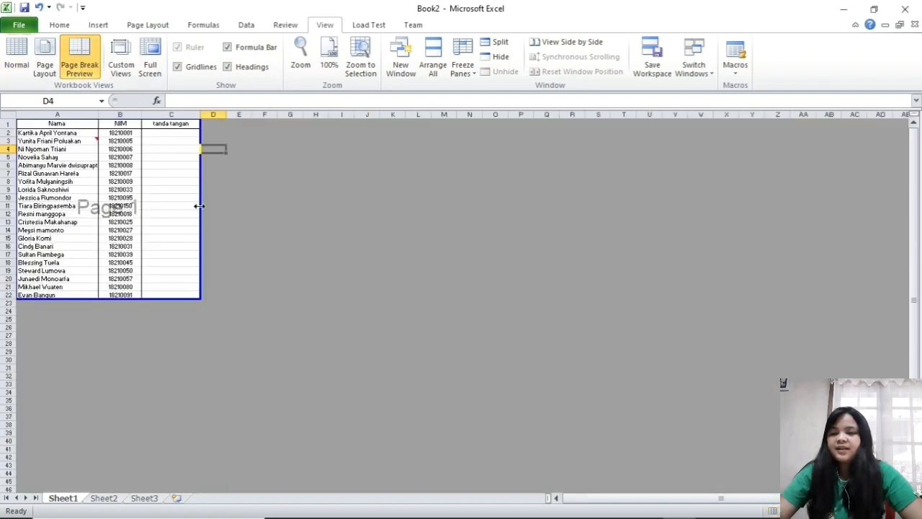
left_click_drag(200, 301, 356, 374)
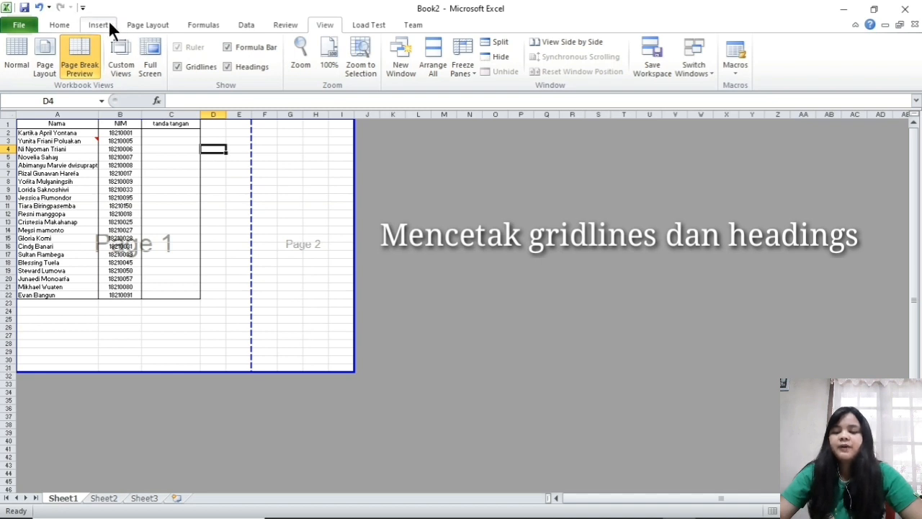
- Enable printing of both gridlines and headings for Sheet1
left_click(138, 19)
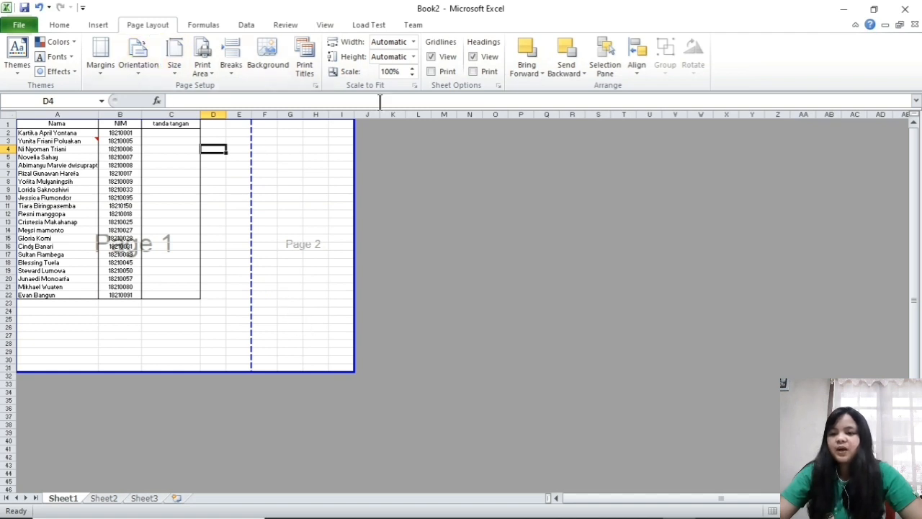
left_click(431, 72)
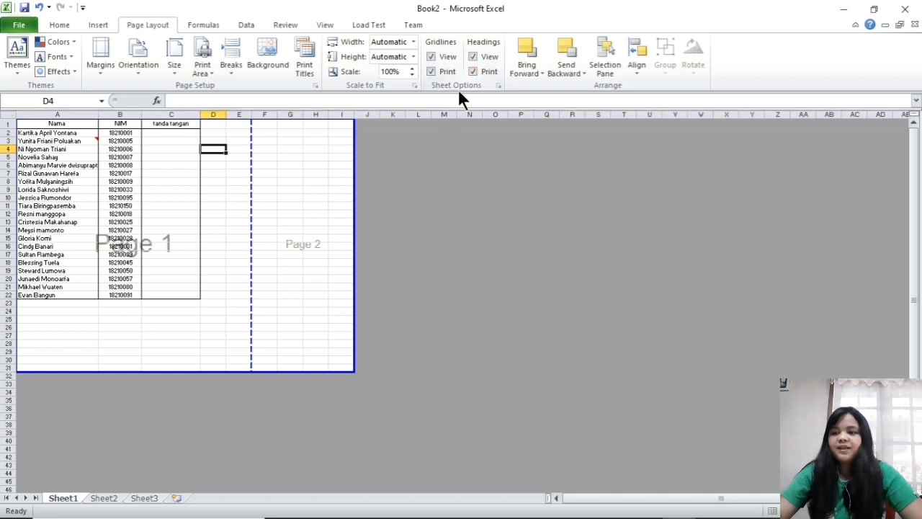
- Set the print scope to Print Active Sheets, check the print preview, and return to the worksheet
left_click(21, 26)
left_click(70, 209)
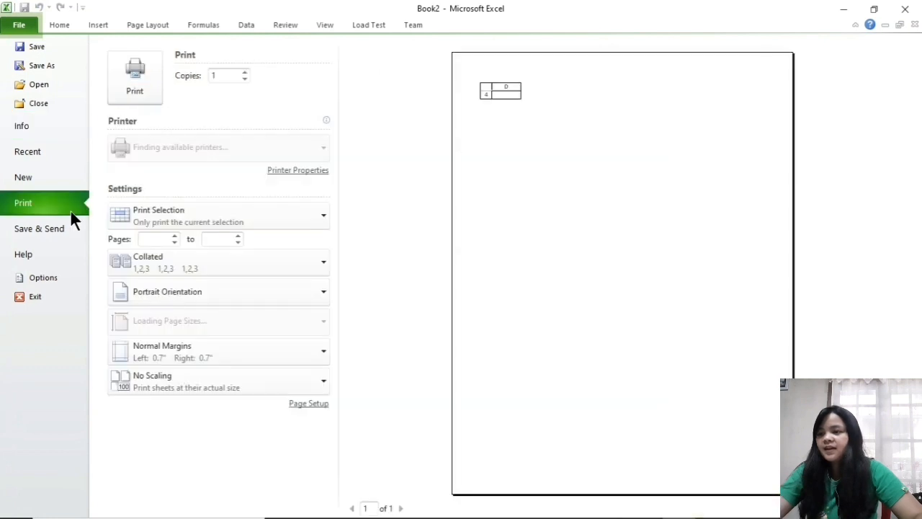
left_click(278, 216)
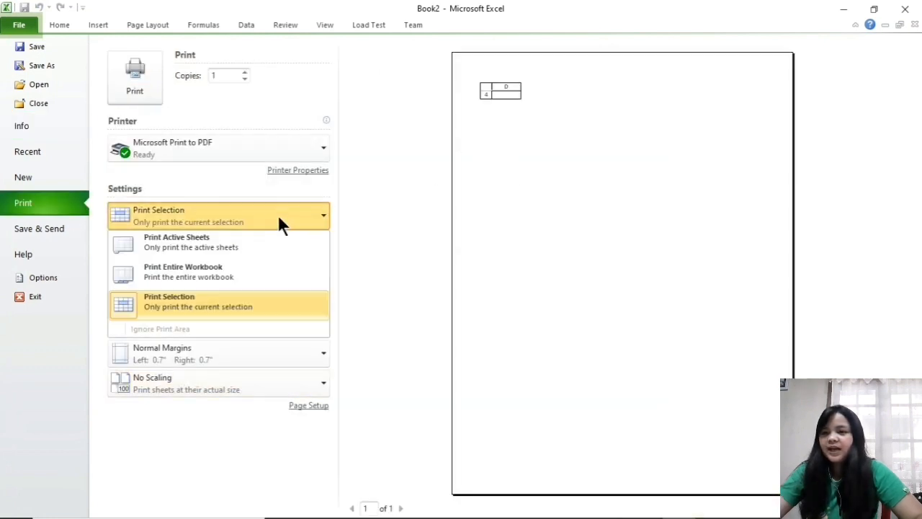
left_click(264, 249)
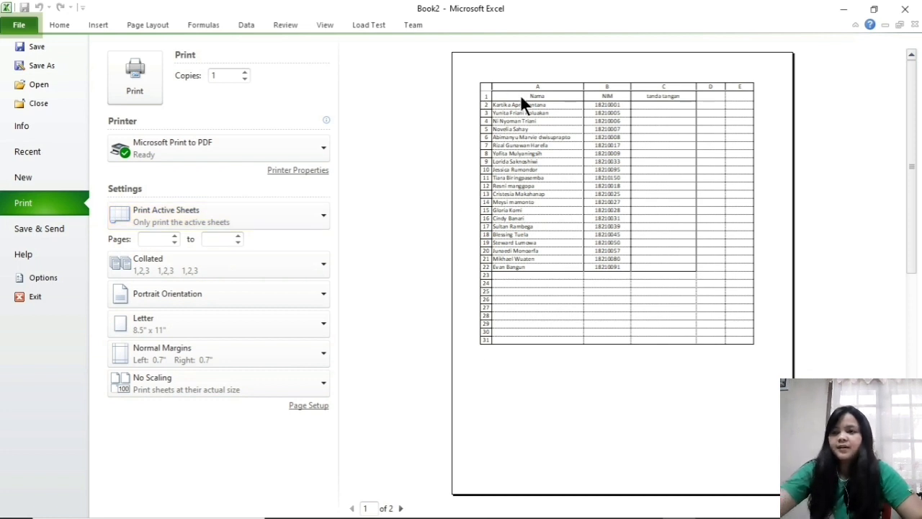
left_click(60, 25)
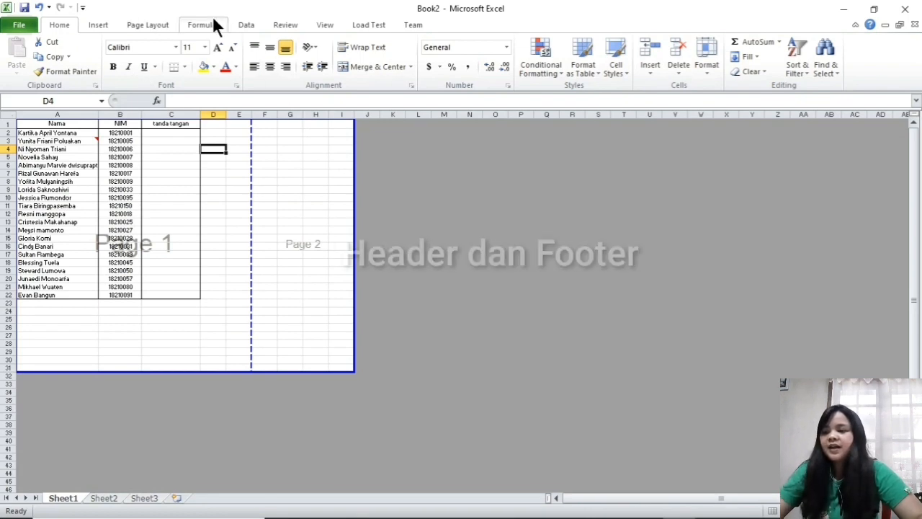
- Insert a page header with the centre text "asdas" and a footer with the centre text "sadsad"
left_click(97, 24)
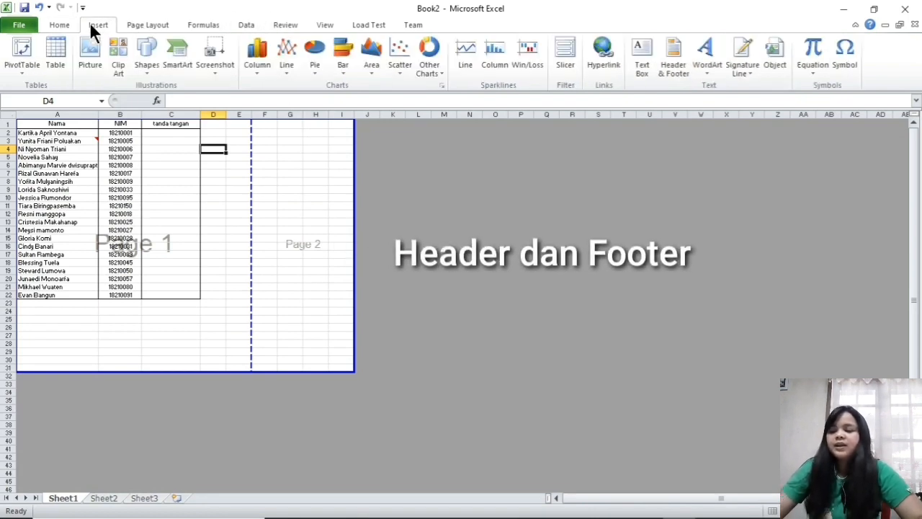
left_click(670, 59)
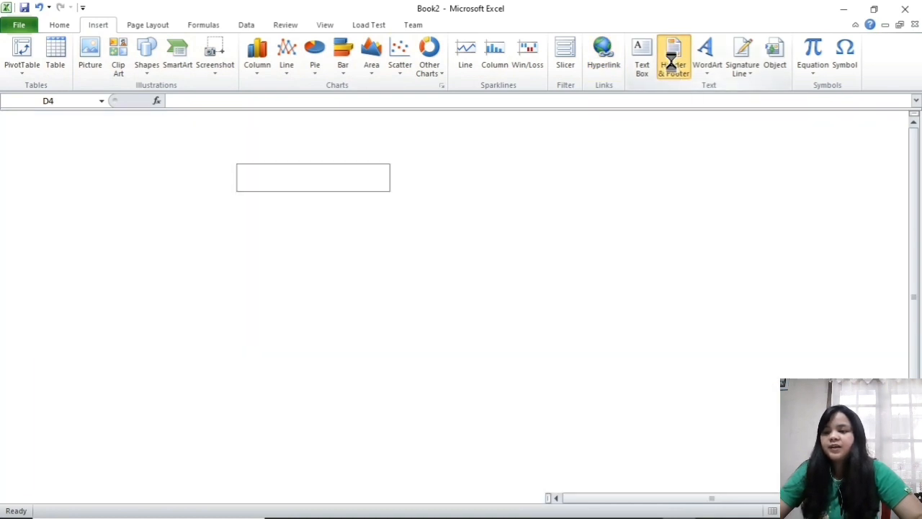
type("asd")
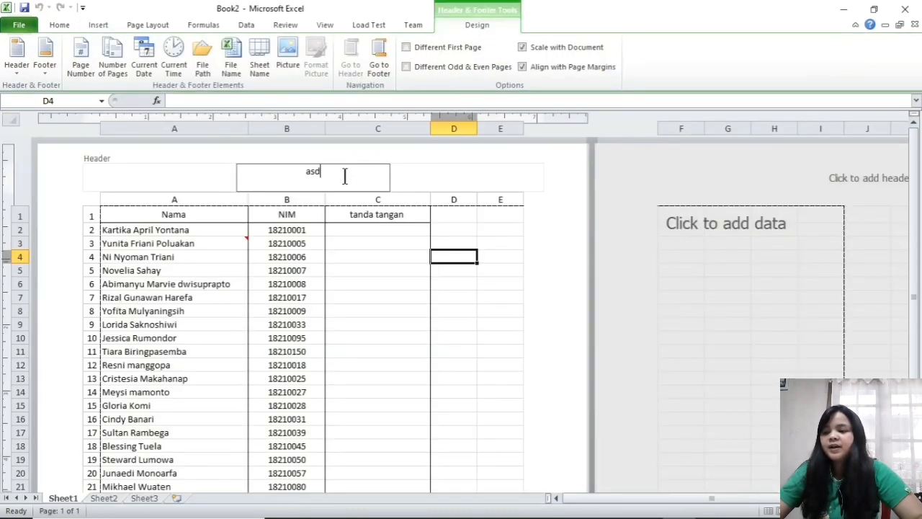
type("as")
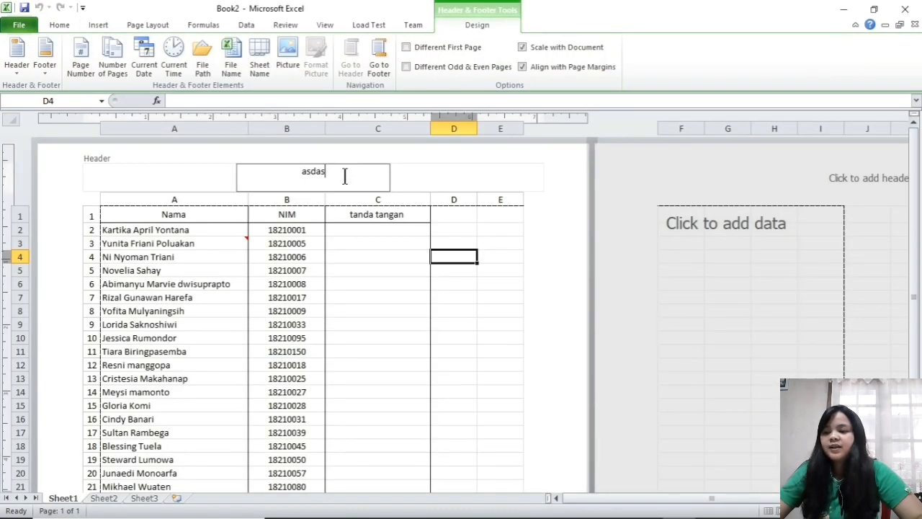
left_click(378, 66)
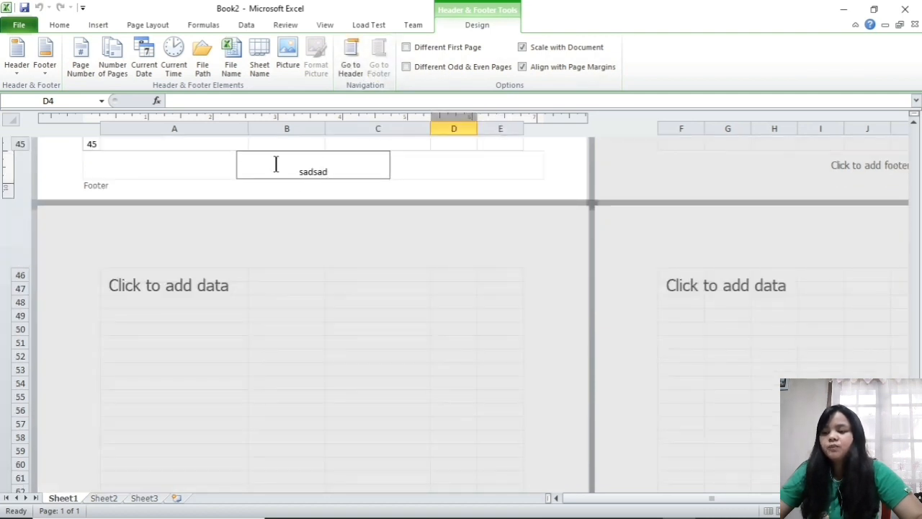
- Open Excel Options and review the General, Formulas, Advanced and Customize Ribbon settings
left_click(20, 27)
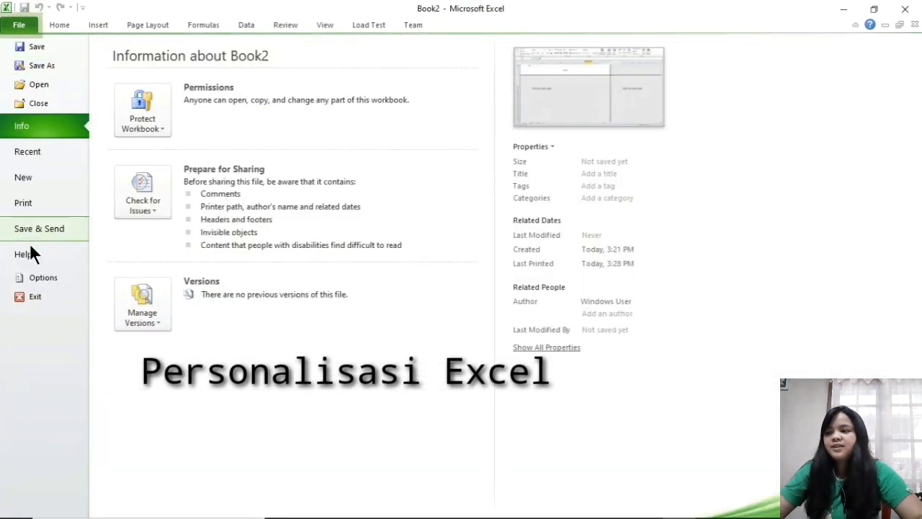
left_click(49, 279)
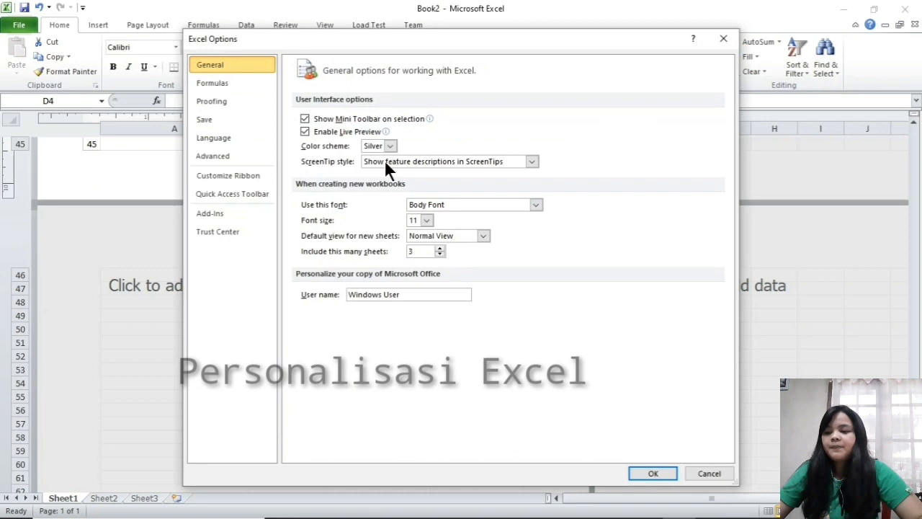
left_click(224, 79)
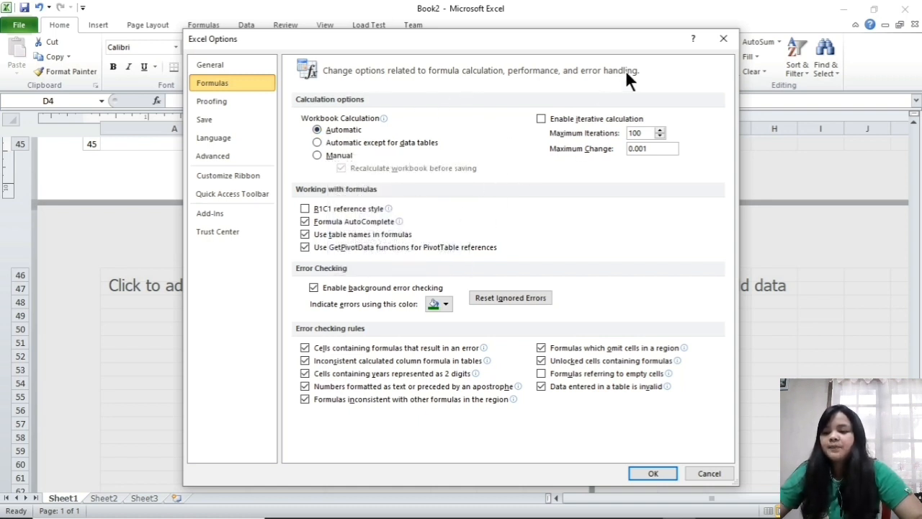
left_click(248, 152)
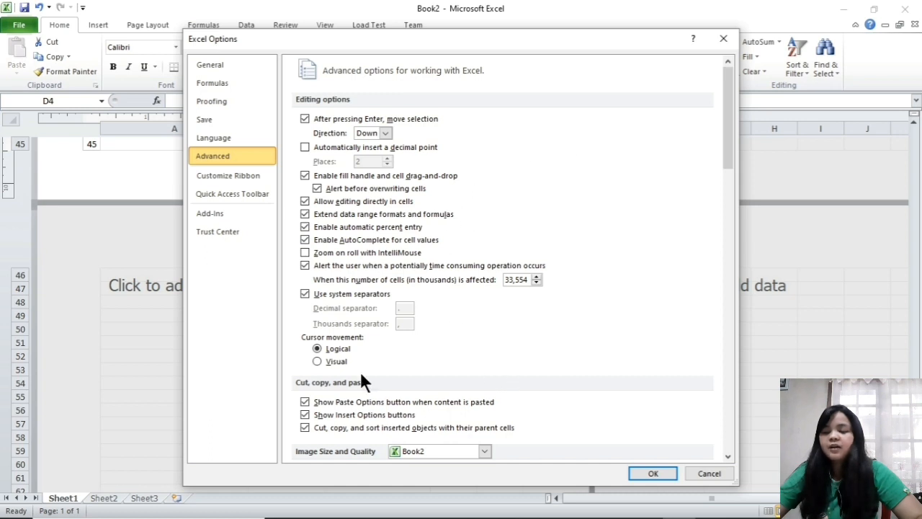
left_click(251, 177)
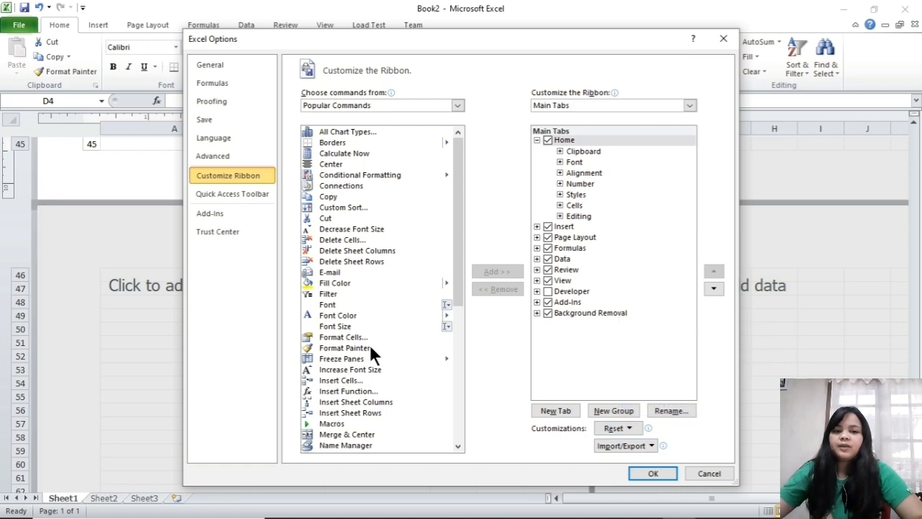
- Add the Copy command to the Quick Access Toolbar list and remove it again
left_click(252, 196)
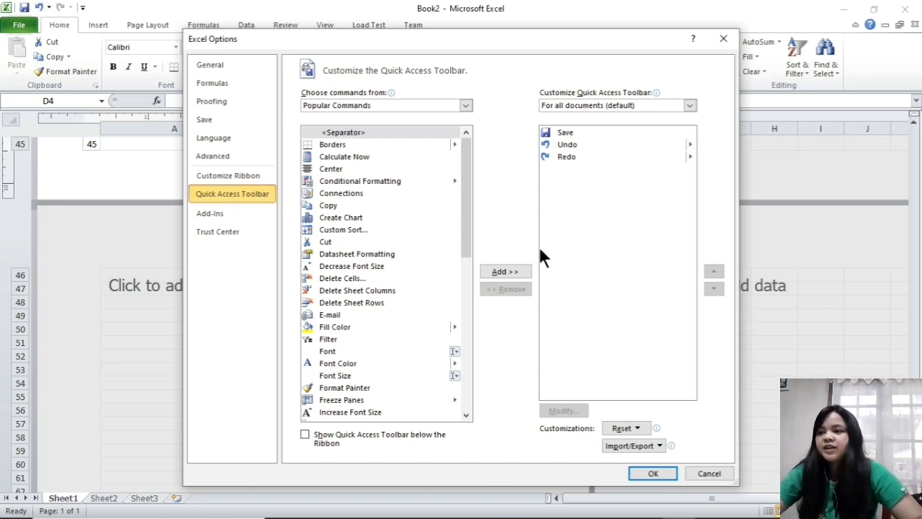
left_click(372, 205)
double_click(372, 206)
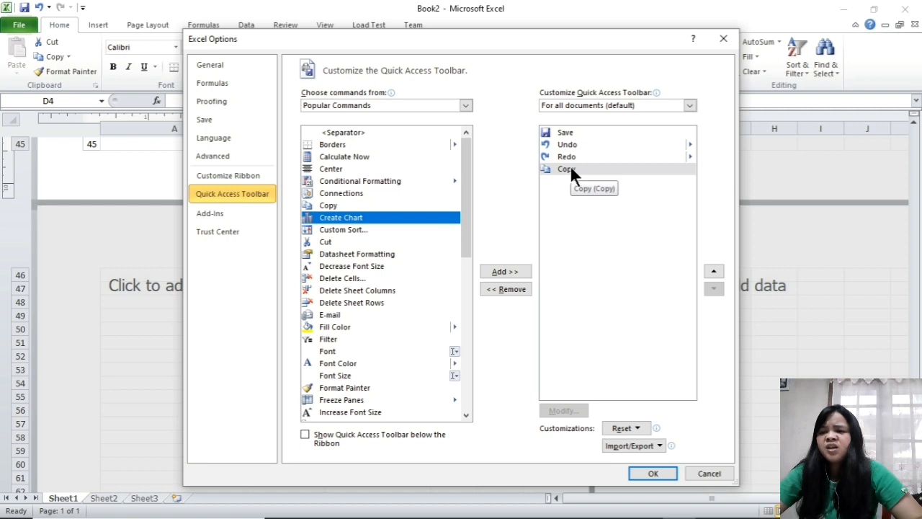
left_click(568, 169)
left_click(518, 290)
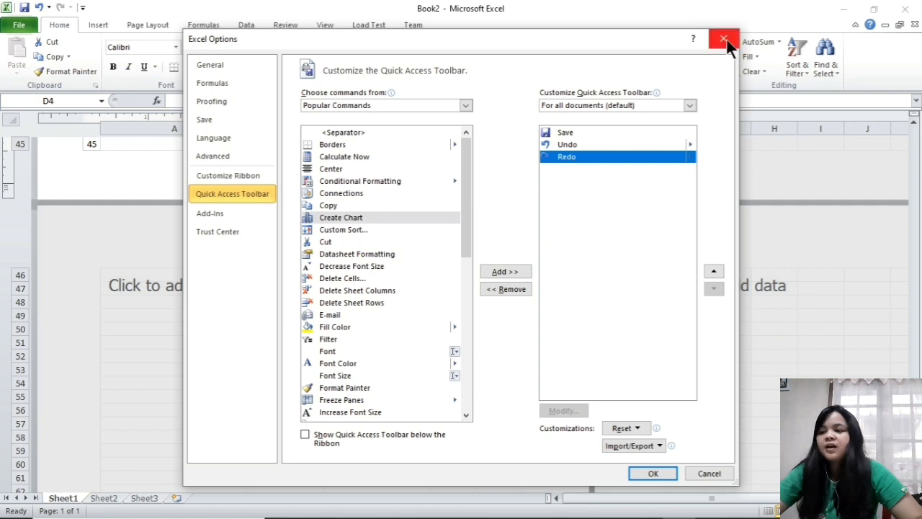
- Try the AutoRecover interval adjustment in the Save options, return it to 10 minutes, and close Excel Options without applying changes
left_click(236, 122)
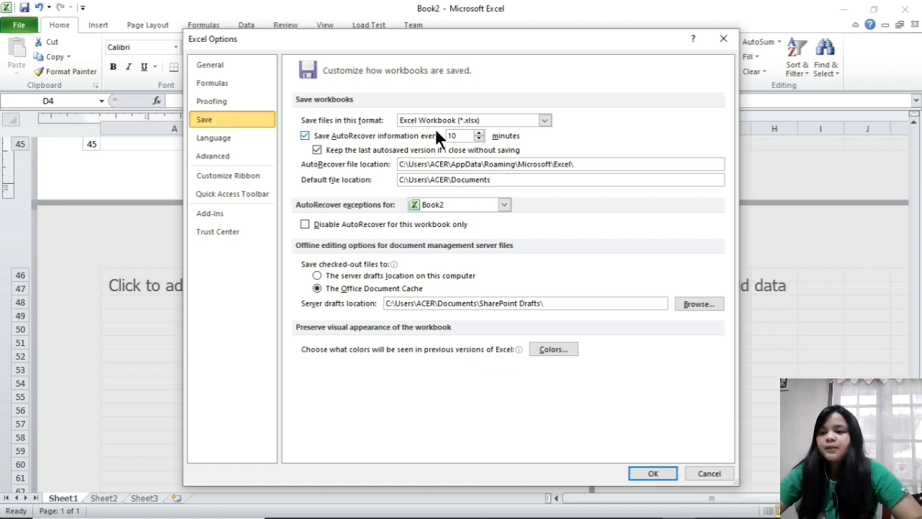
left_click(479, 139)
left_click(480, 134)
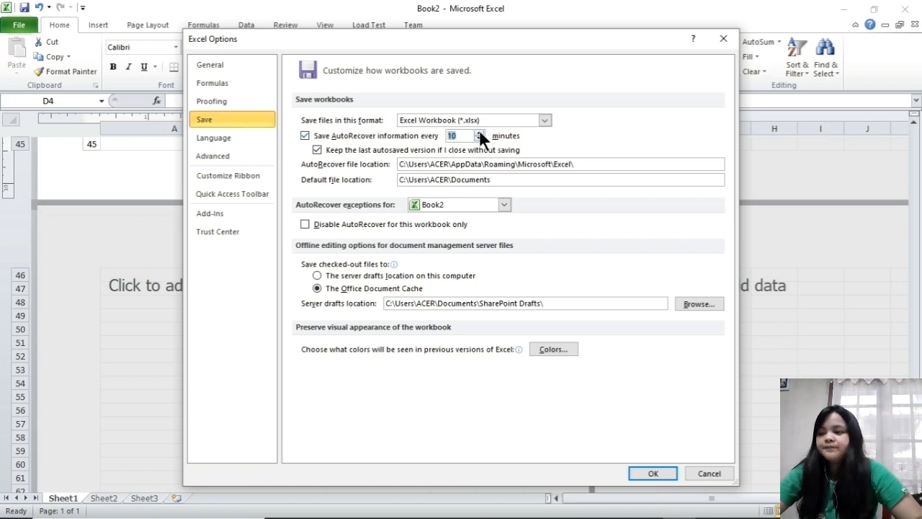
left_click(725, 43)
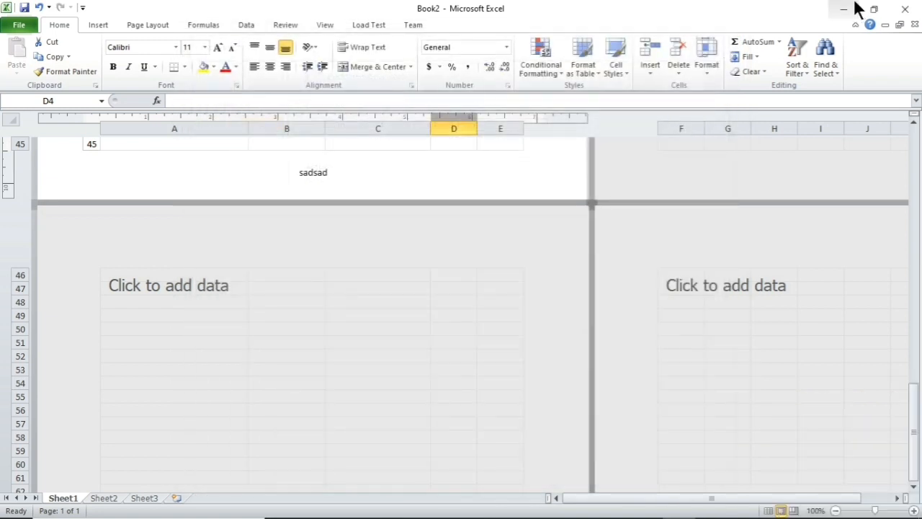